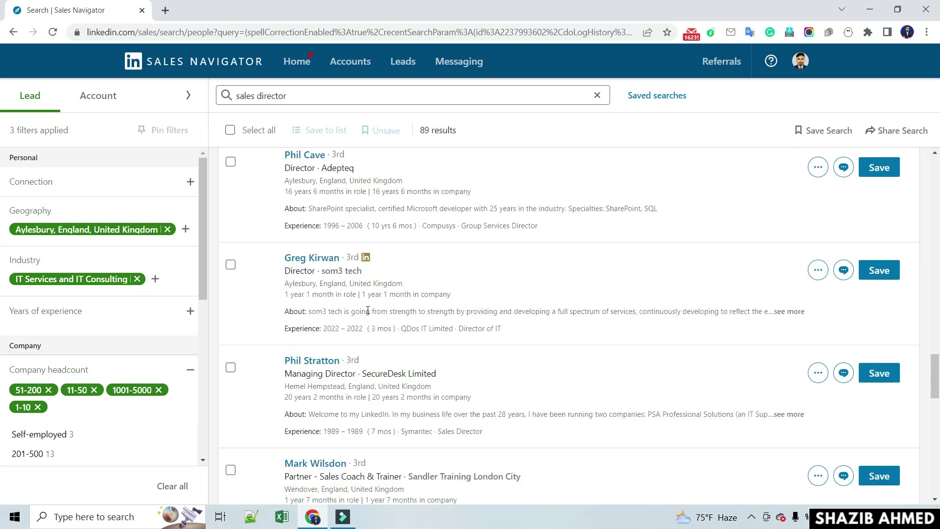
# - Review the 89 sales director leads in Sales Navigator, then open a new blank tab
pyautogui.scroll(2, 368, 311)
pyautogui.scroll(-3, 368, 314)
pyautogui.scroll(-10, 368, 313)
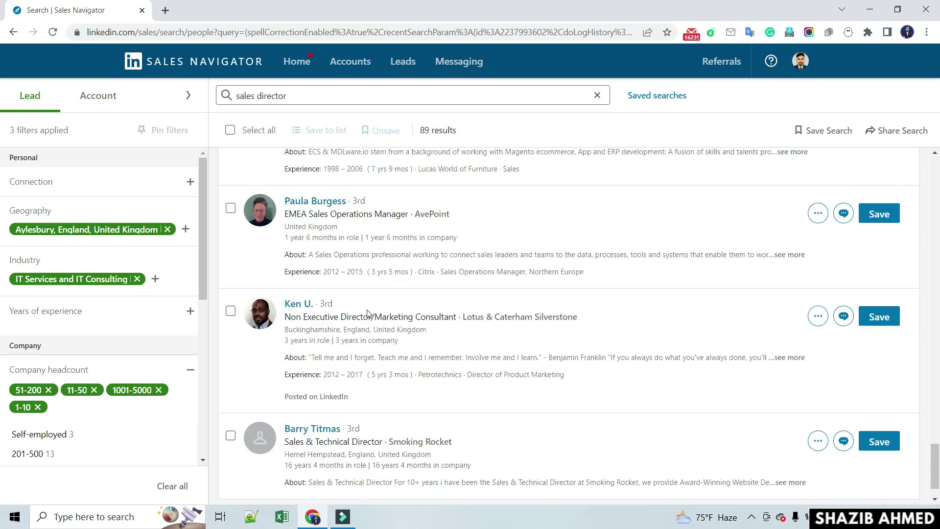
pyautogui.scroll(-1, 368, 311)
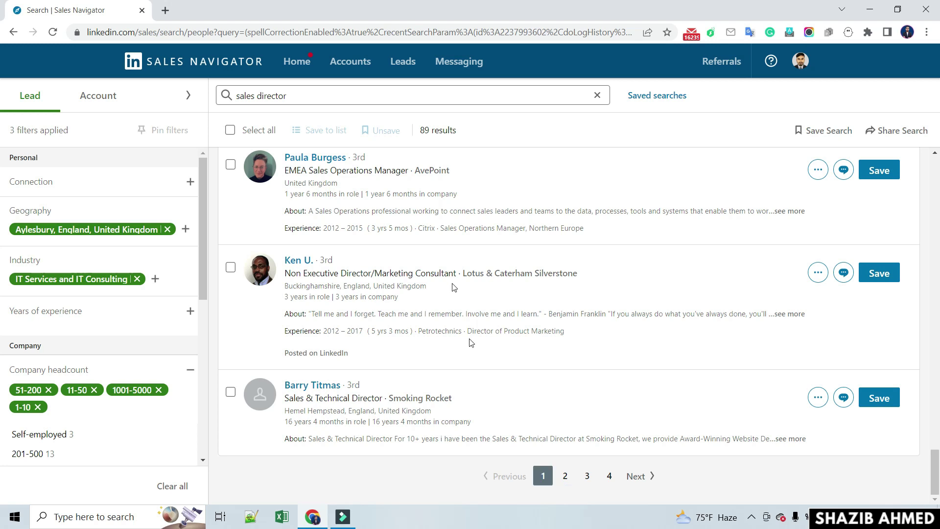
pyautogui.scroll(10, 376, 299)
pyautogui.scroll(10, 375, 299)
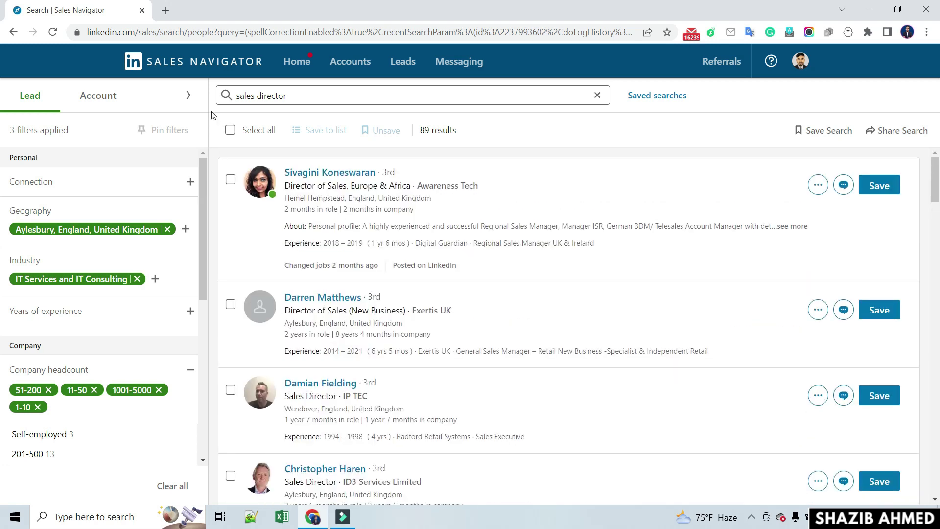
pyautogui.click(165, 11)
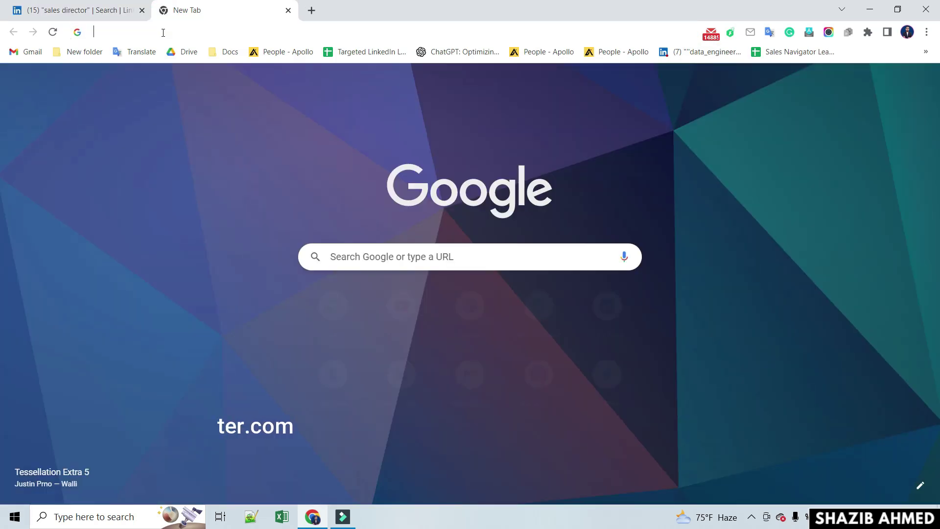
# - Load phantombuster.com in the new tab
pyautogui.click(163, 32)
pyautogui.write('phant')
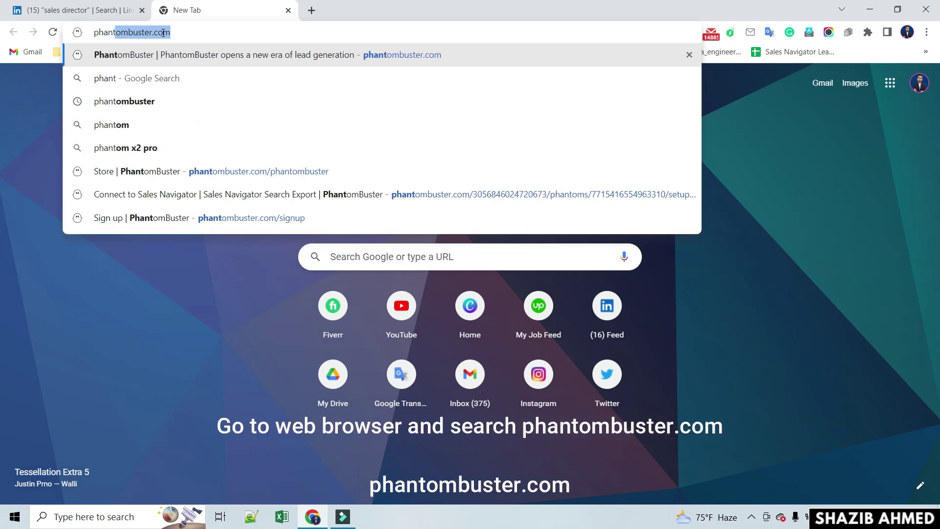
pyautogui.write('omb')
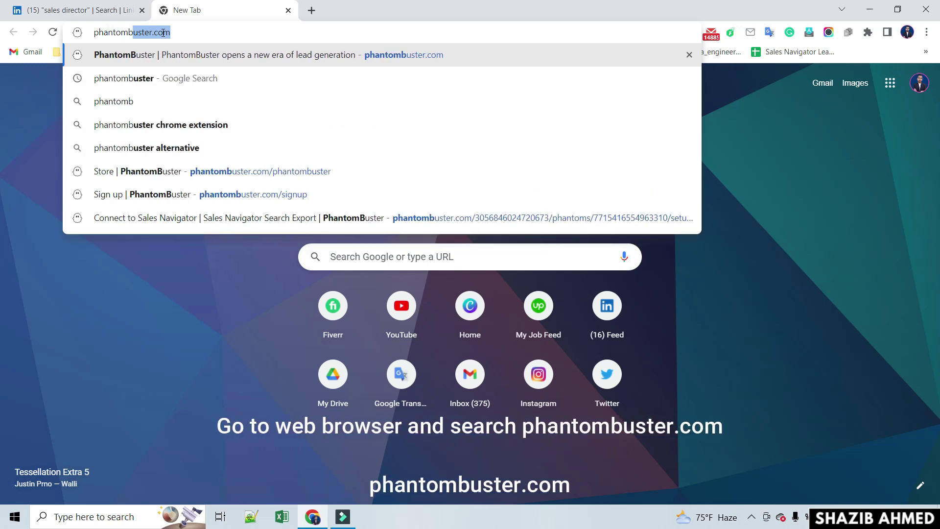
pyautogui.write('uste')
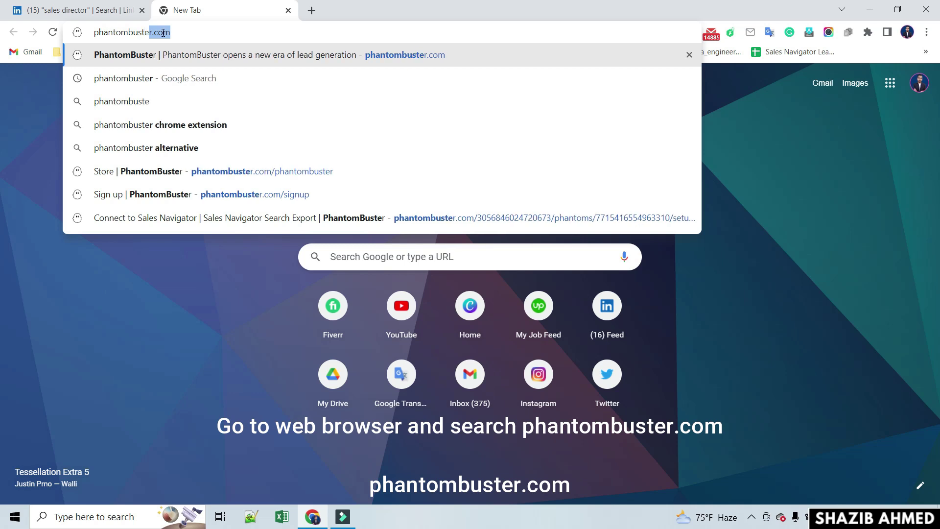
pyautogui.write('r.com')
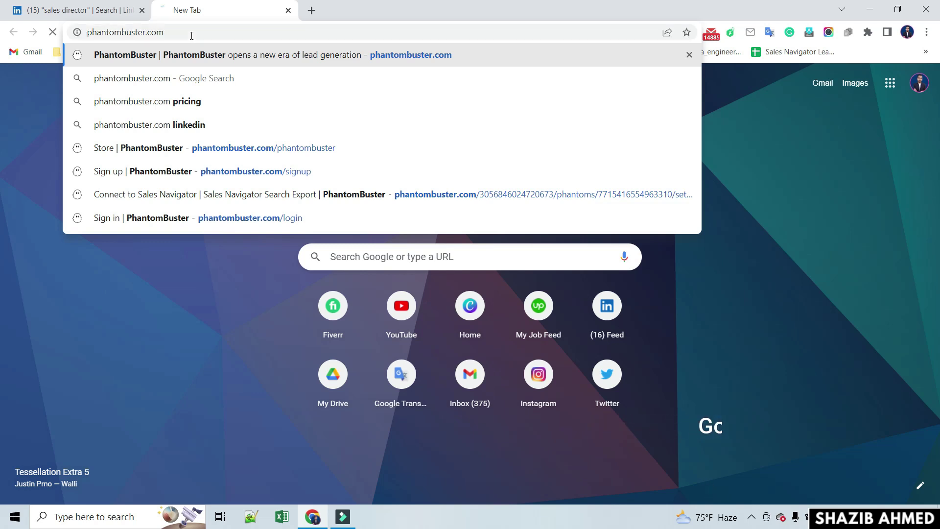
pyautogui.press('Return')
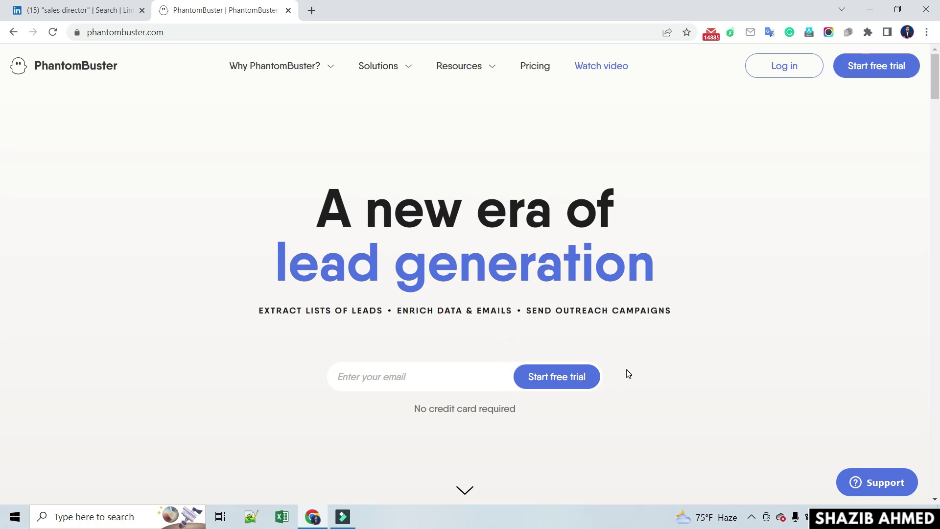
# - Open the free-trial sign-up form and dismiss the required-field warning
pyautogui.click(575, 382)
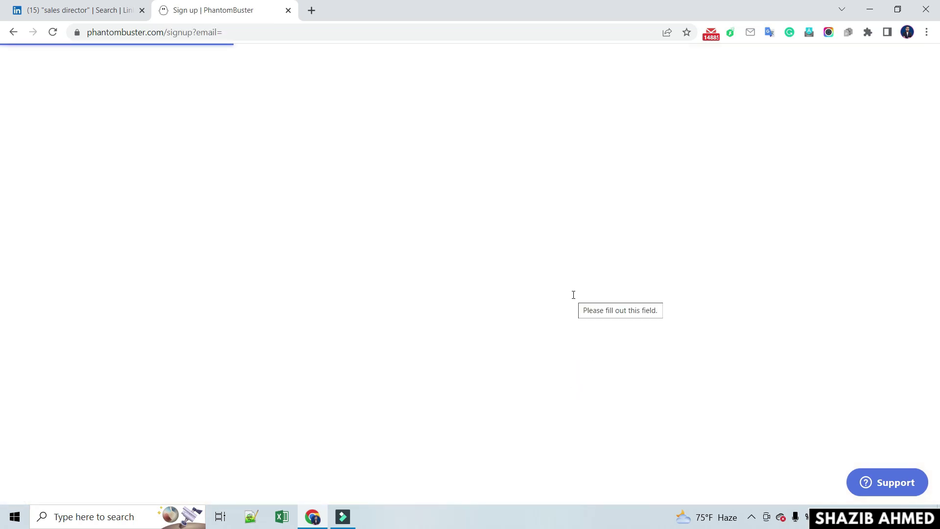
pyautogui.click(551, 324)
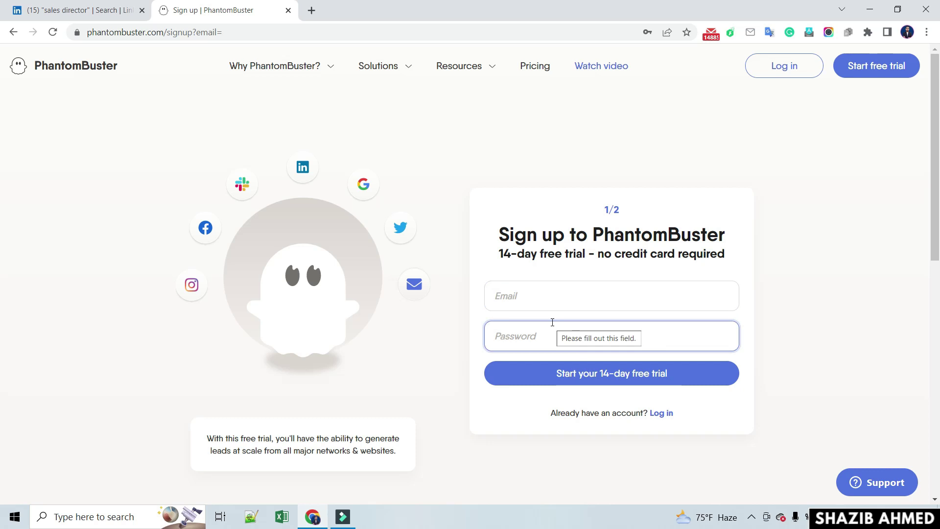
pyautogui.scroll(-1, 552, 322)
pyautogui.click(551, 239)
pyautogui.click(494, 192)
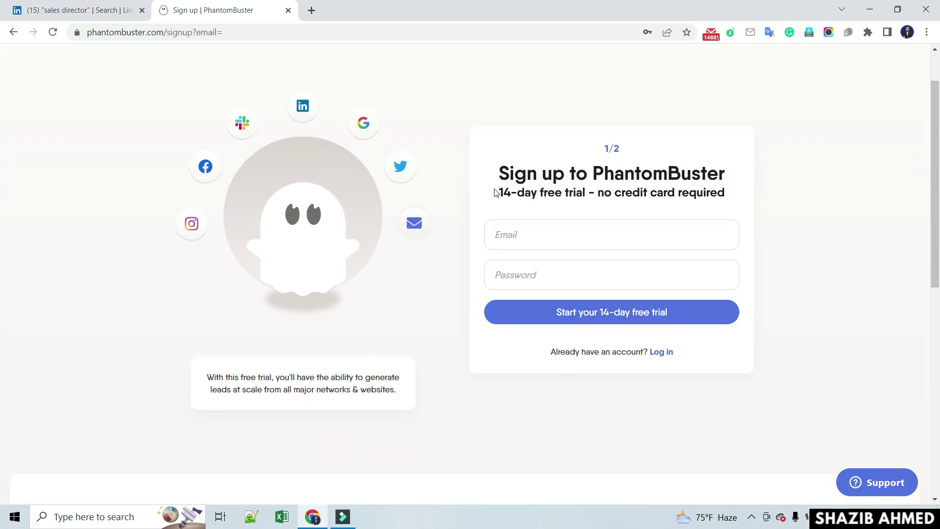
# - Enter the account e-mail and password and submit the 14-day free trial sign-up
pyautogui.click(522, 237)
pyautogui.click(522, 275)
pyautogui.click(526, 240)
pyautogui.click(522, 236)
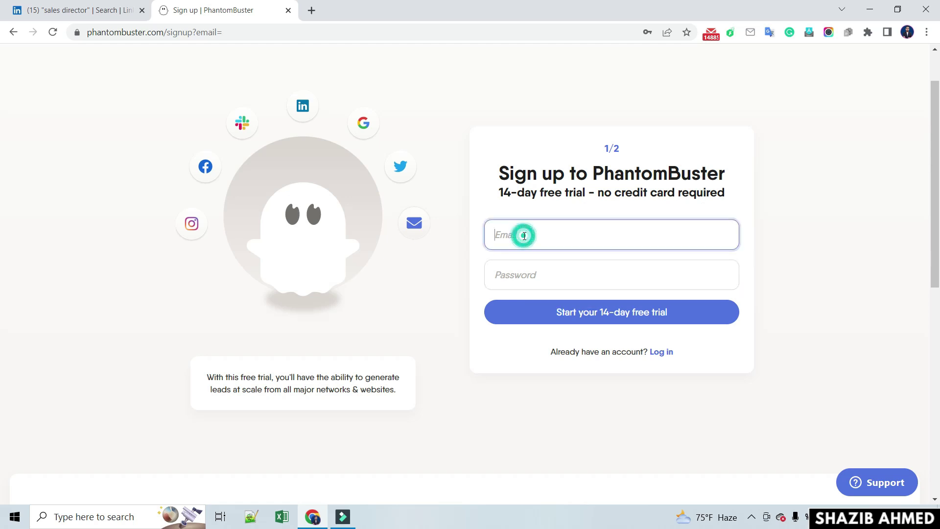
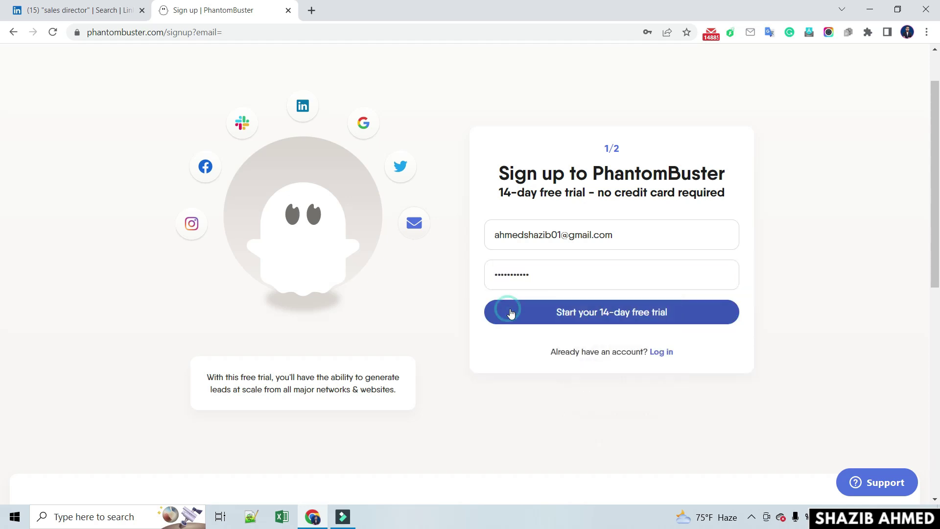
pyautogui.click(511, 312)
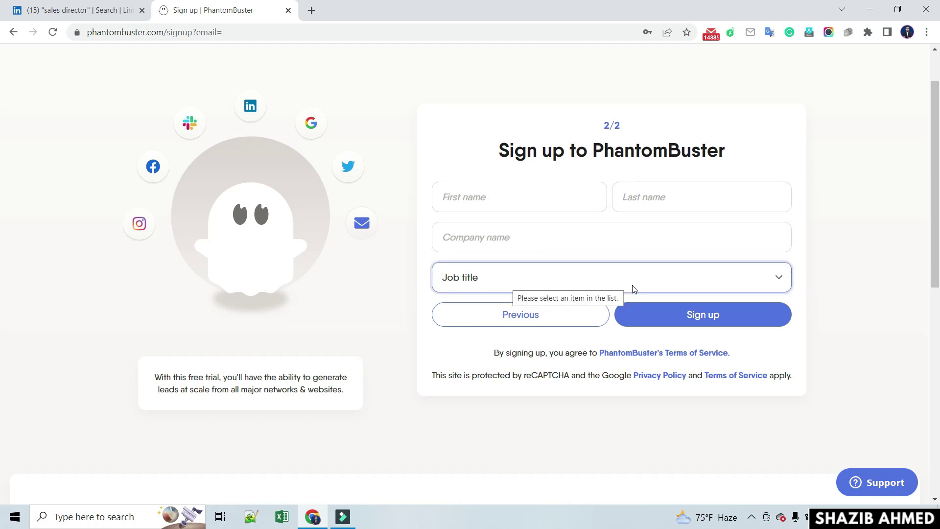
# - Fill in the first name, last name and company name fields
pyautogui.click(501, 205)
pyautogui.write('Shazib')
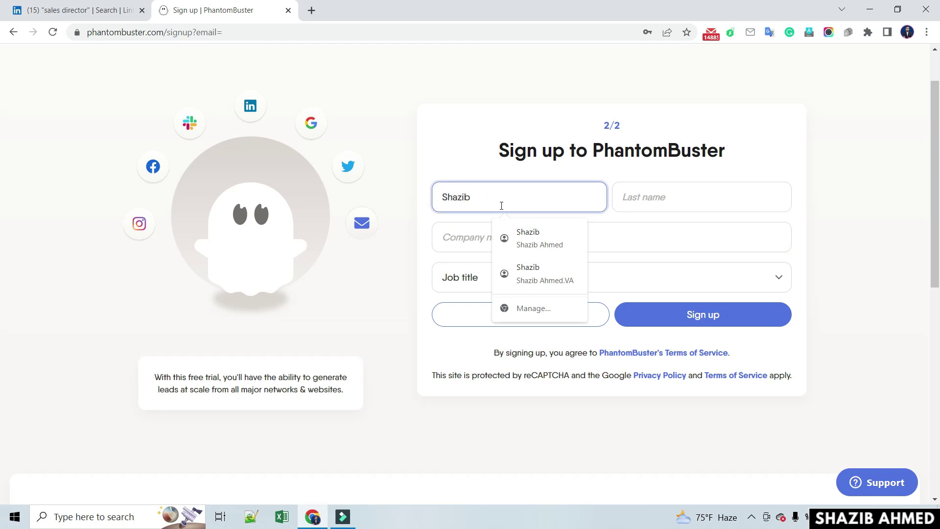
pyautogui.click(629, 198)
pyautogui.write('Ah')
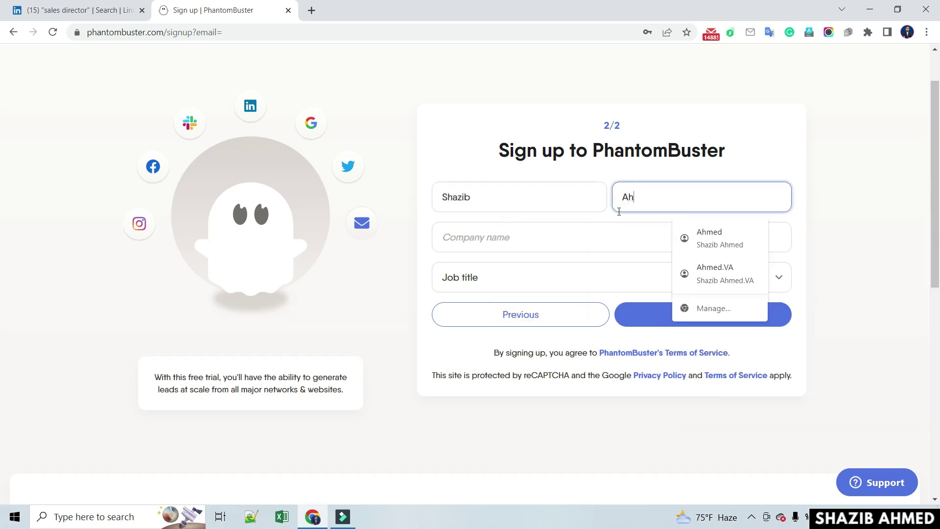
pyautogui.click(516, 237)
pyautogui.write('Sha')
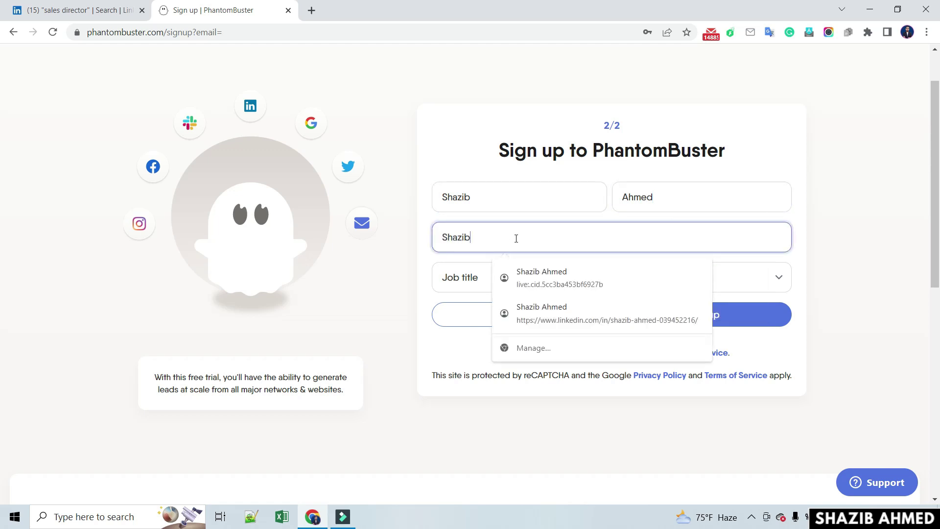
pyautogui.write('zib')
pyautogui.click(541, 274)
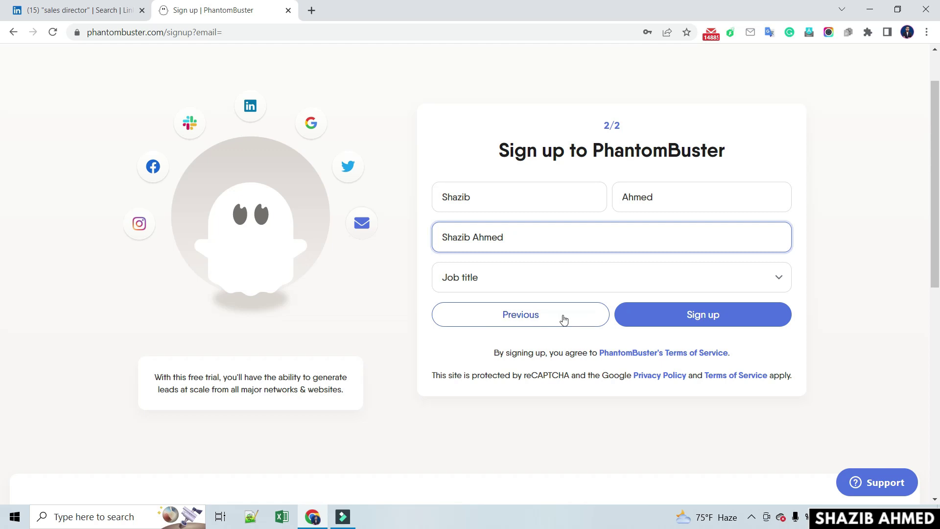
# - Set the job title to Other and submit the sign-up form
pyautogui.click(512, 278)
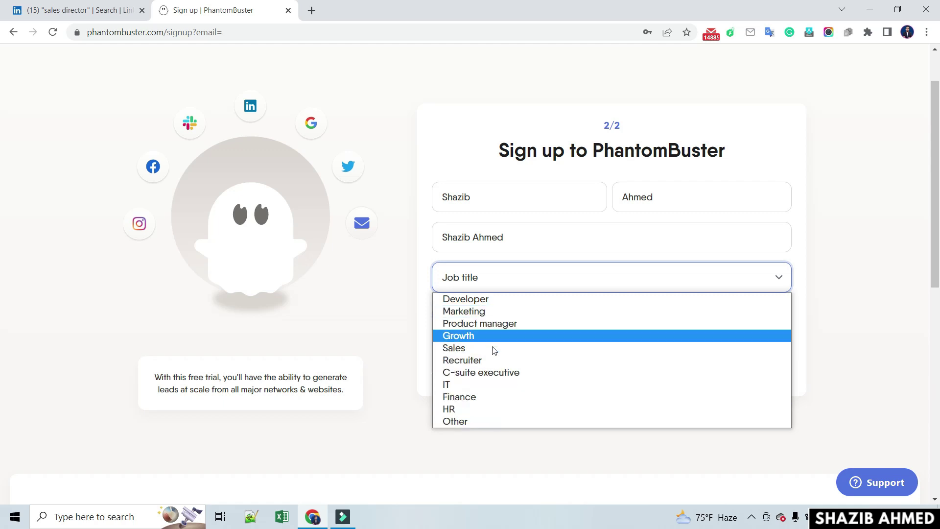
pyautogui.click(487, 421)
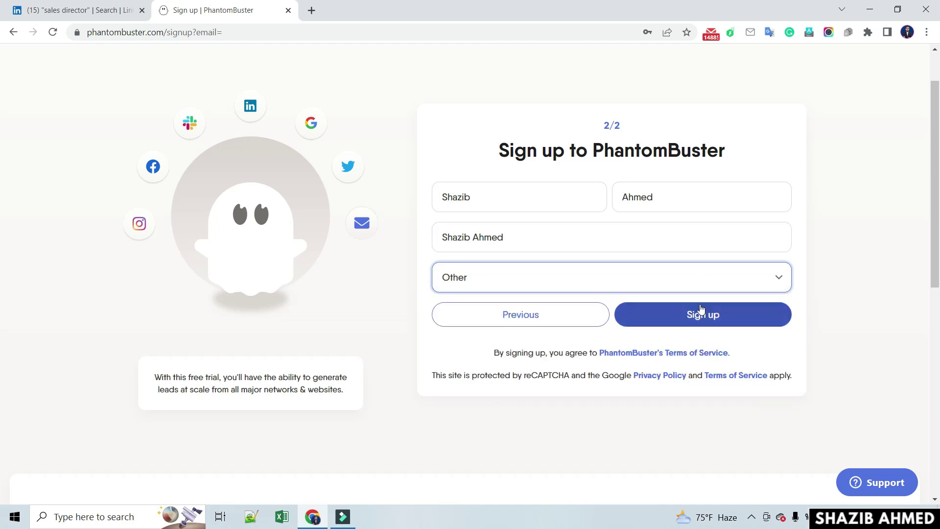
pyautogui.click(720, 323)
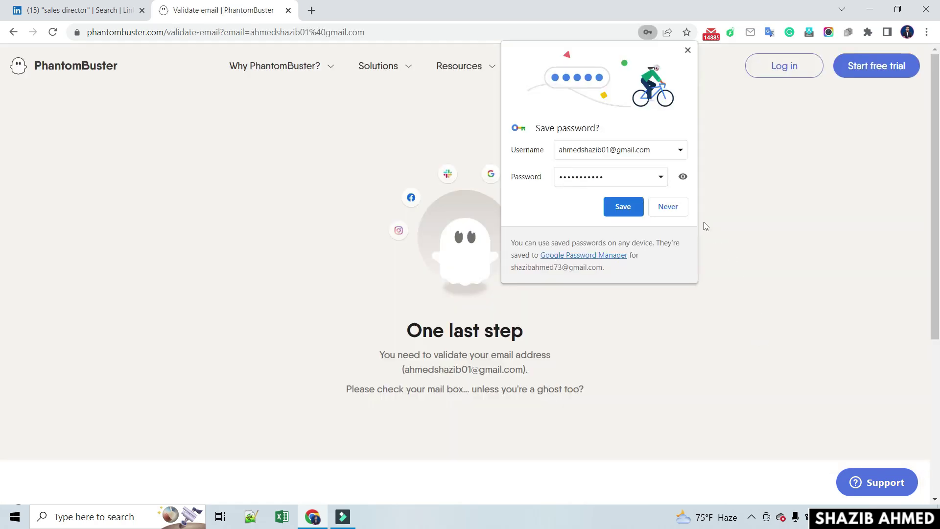
# - Save the new login in Chrome and open a blank tab for the mailbox
pyautogui.click(622, 207)
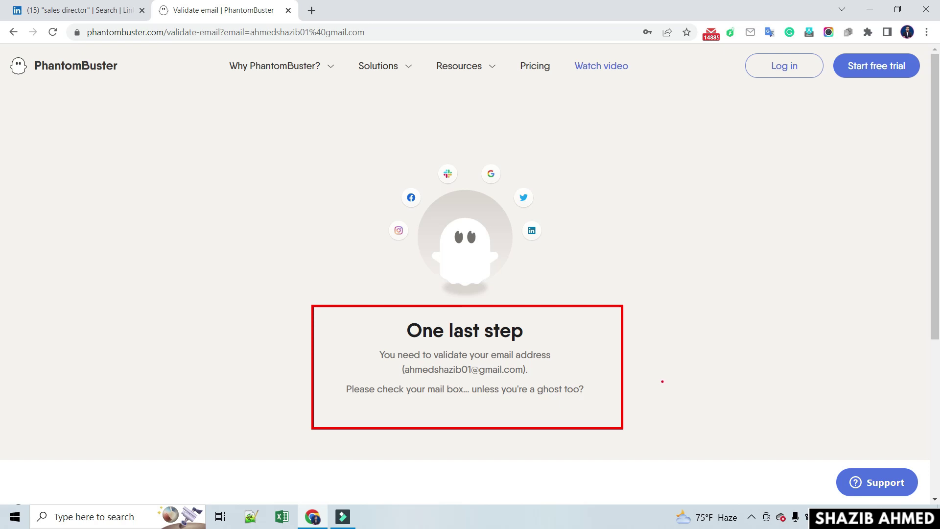
pyautogui.click(312, 11)
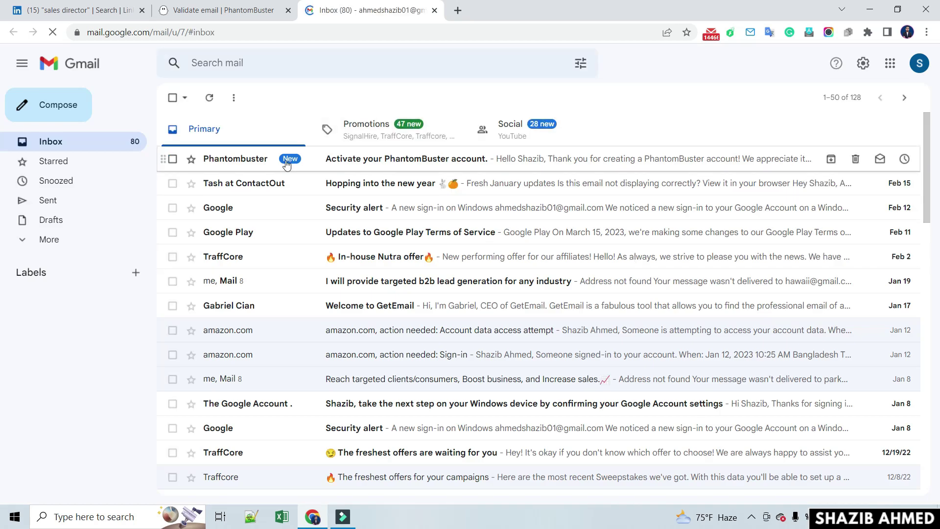
# - Open the 'Activate your PhantomBuster account.' email and verify the new address
pyautogui.click(390, 164)
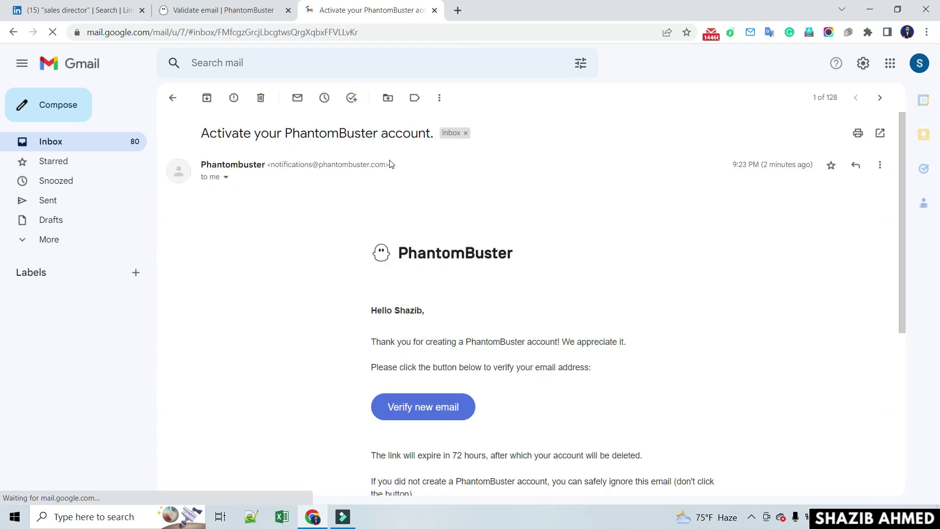
pyautogui.scroll(-3, 480, 328)
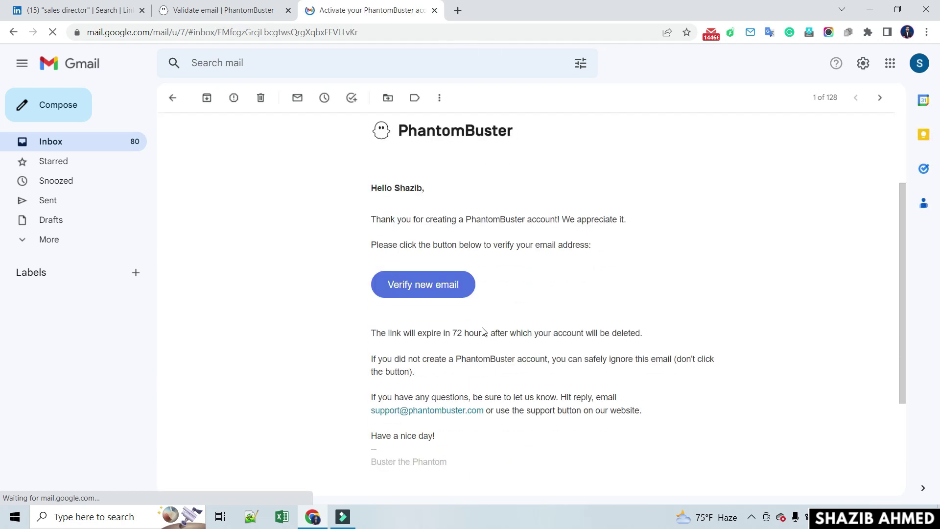
pyautogui.scroll(1, 483, 331)
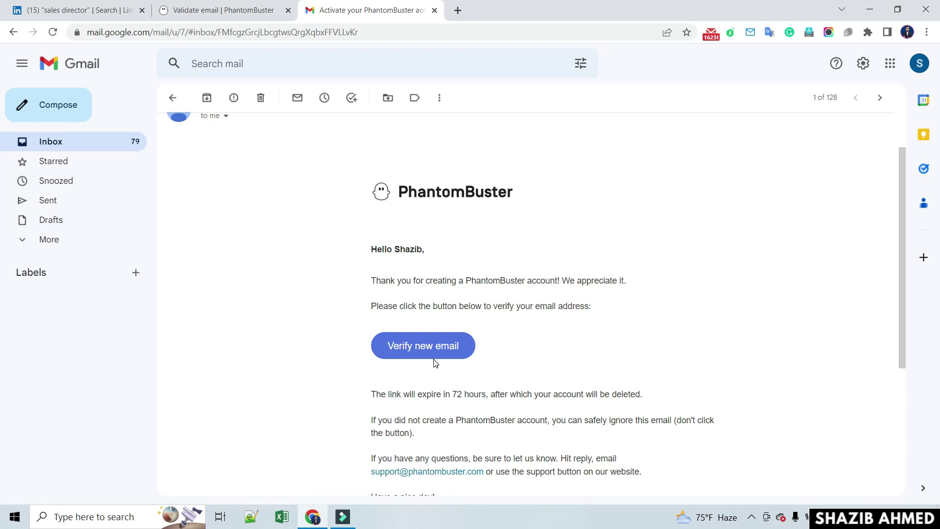
pyautogui.click(429, 346)
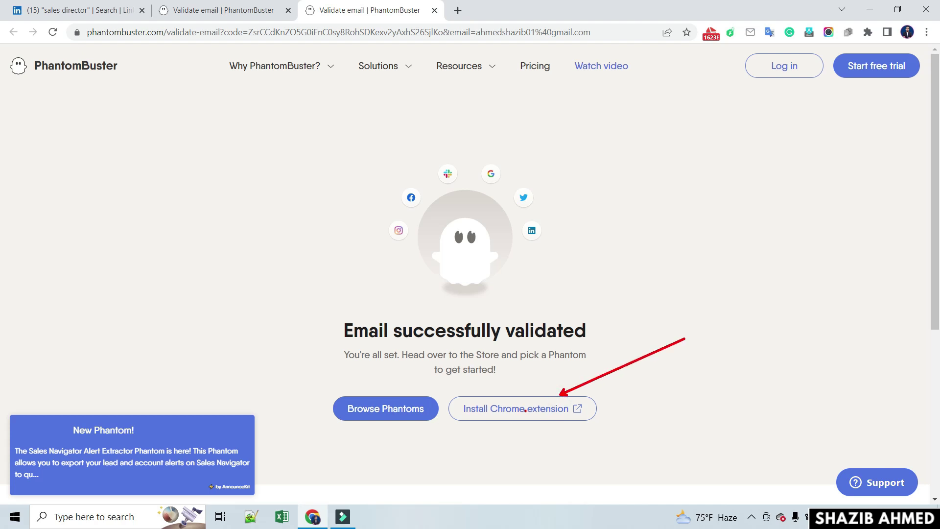
# - Install the PhantomBuster extension from the Chrome Web Store
pyautogui.click(525, 412)
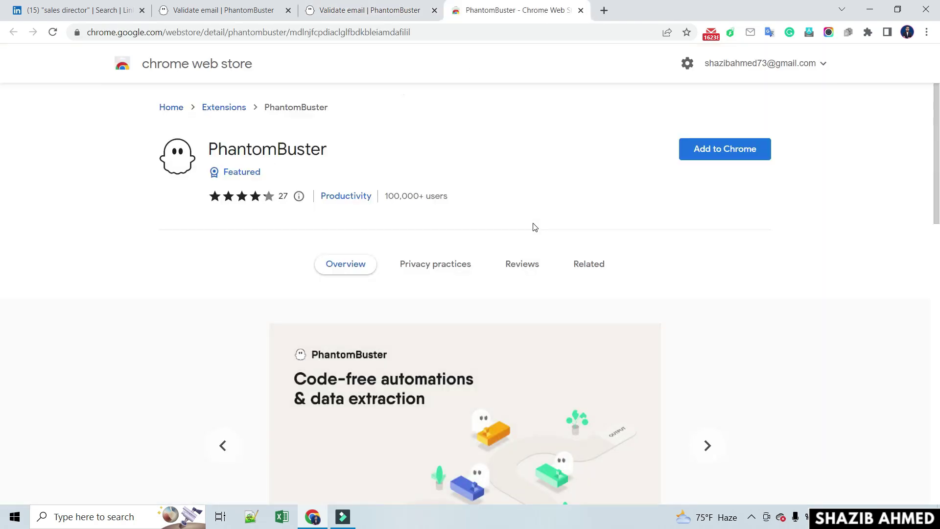
pyautogui.click(706, 150)
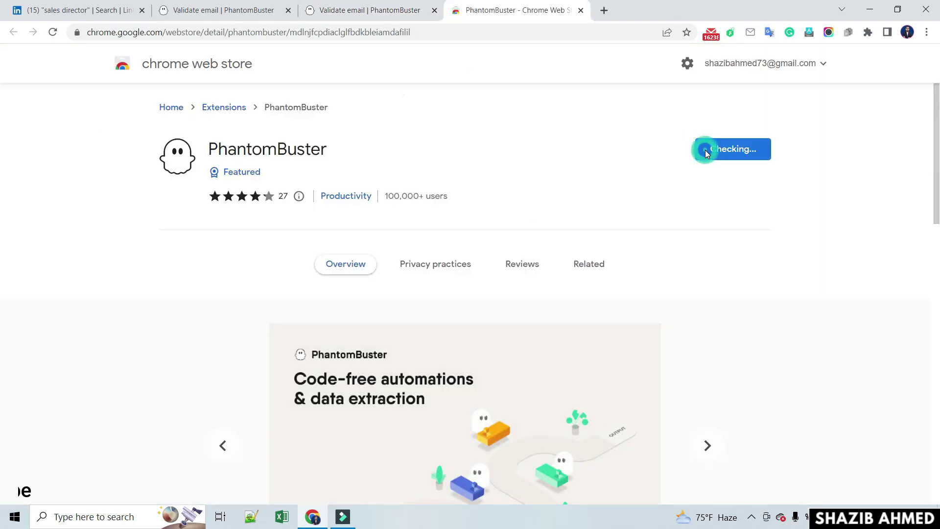
pyautogui.click(490, 186)
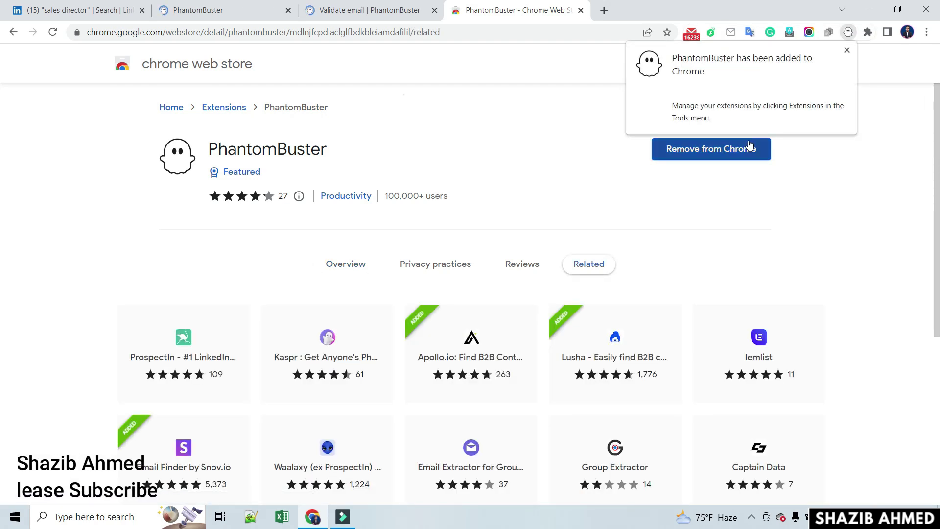
pyautogui.click(847, 50)
# - Pin PhantomBuster to the toolbar, close the extra tabs and go to PhantomBuster's login
pyautogui.click(869, 33)
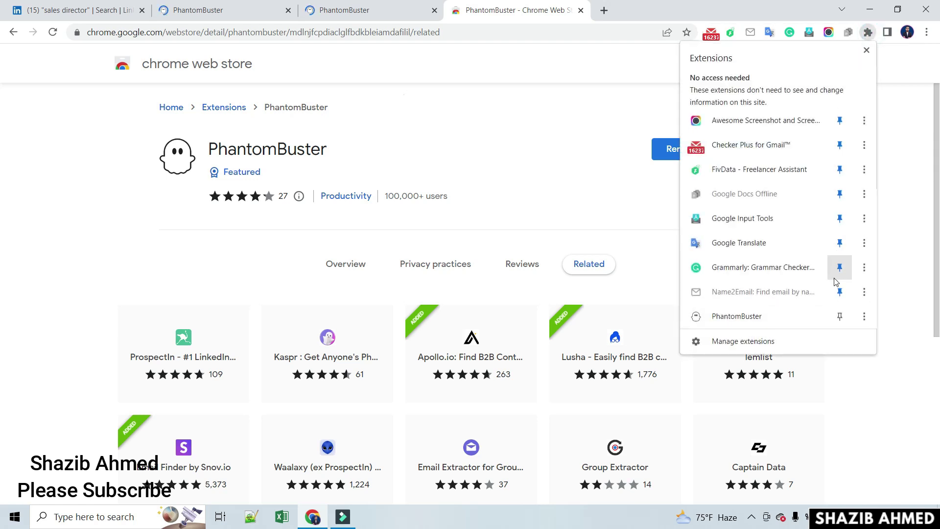
pyautogui.click(839, 316)
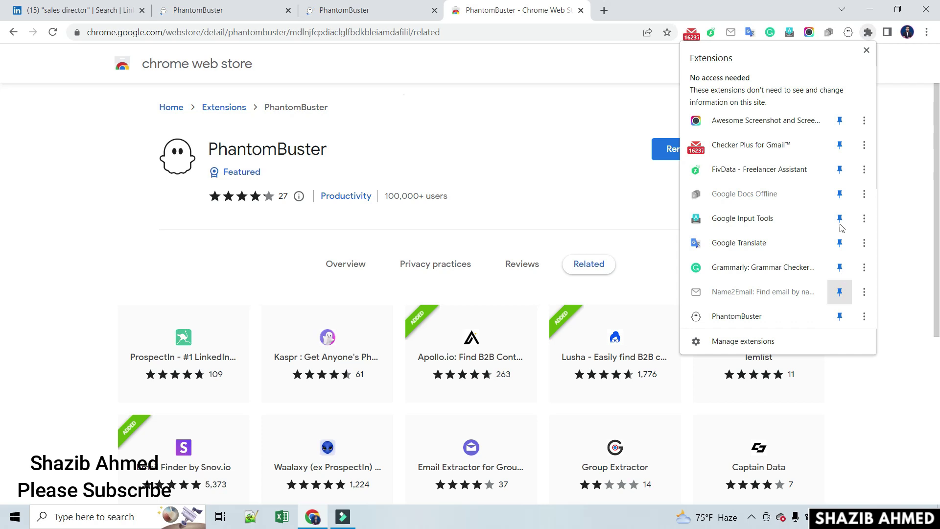
pyautogui.click(626, 112)
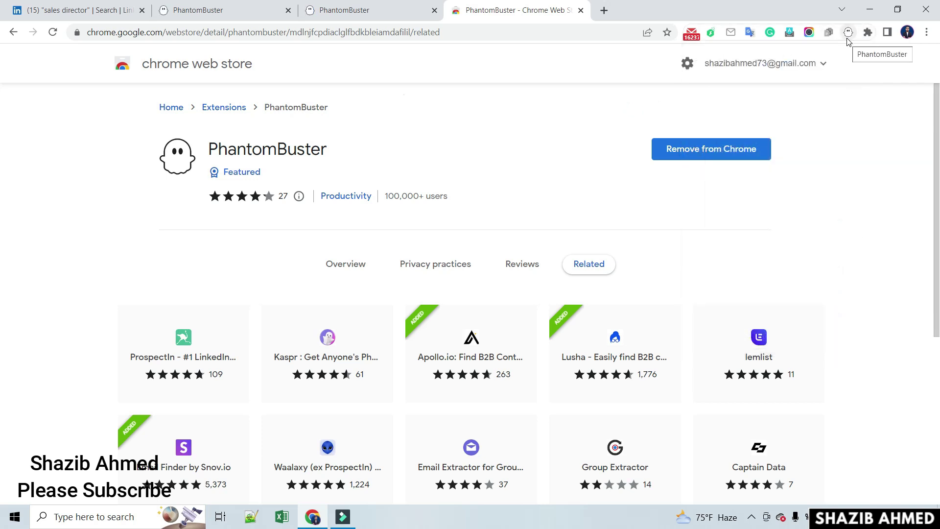
pyautogui.click(565, 146)
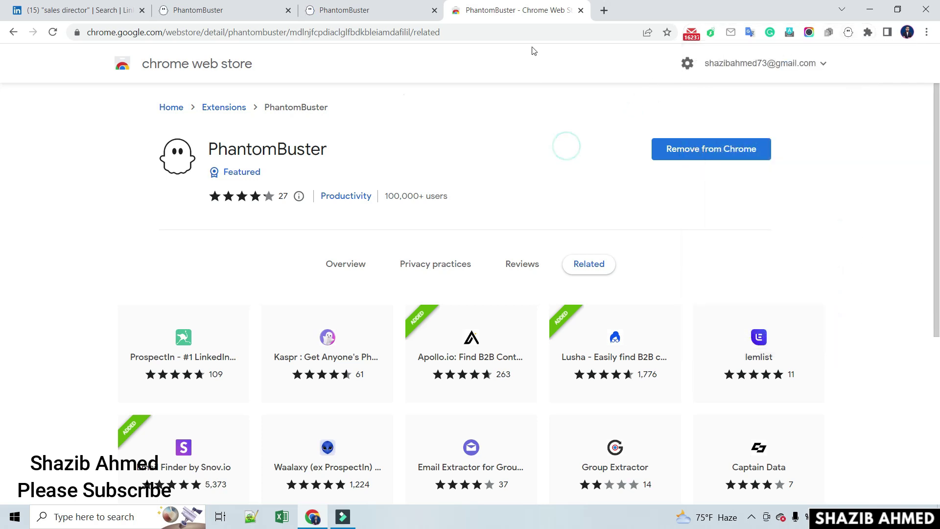
pyautogui.click(581, 12)
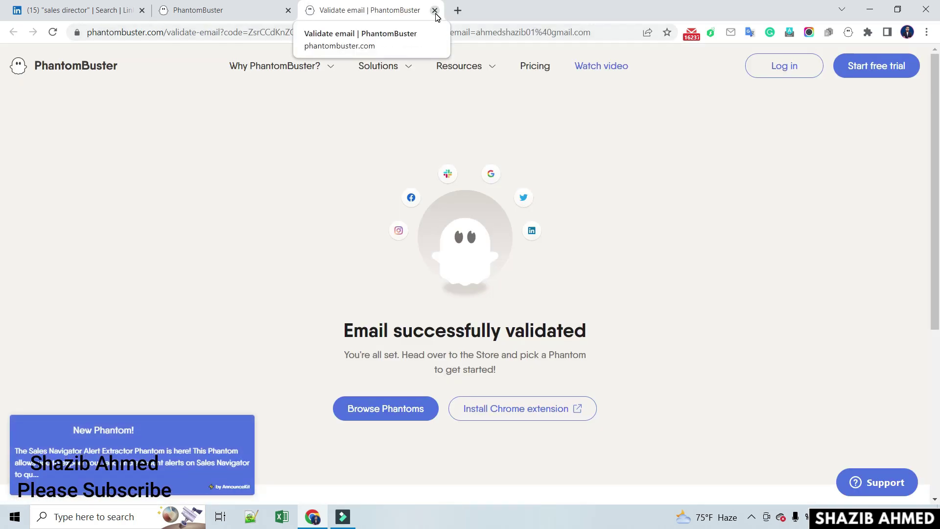
pyautogui.click(289, 11)
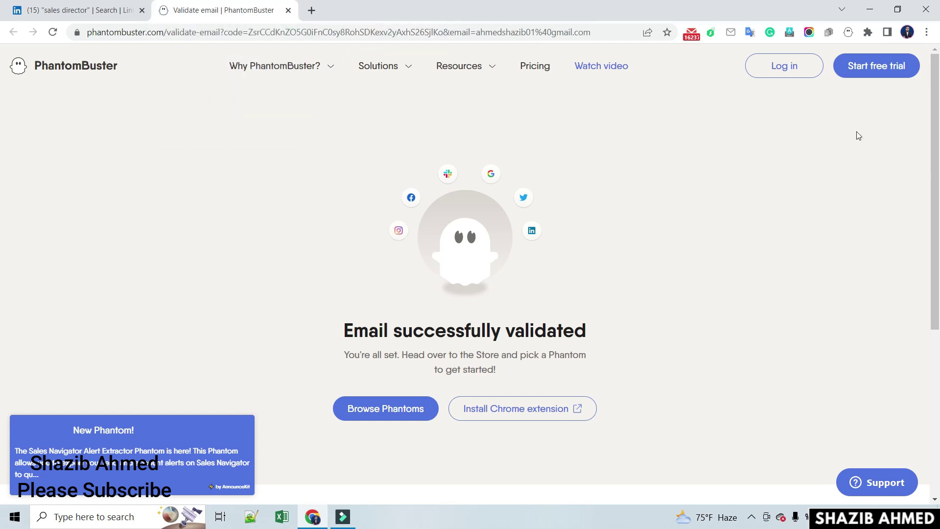
pyautogui.click(795, 74)
# - Log in to PhantomBuster with the autofilled credentials
pyautogui.press('Tab')
pyautogui.click(554, 237)
pyautogui.click(627, 272)
pyautogui.click(619, 313)
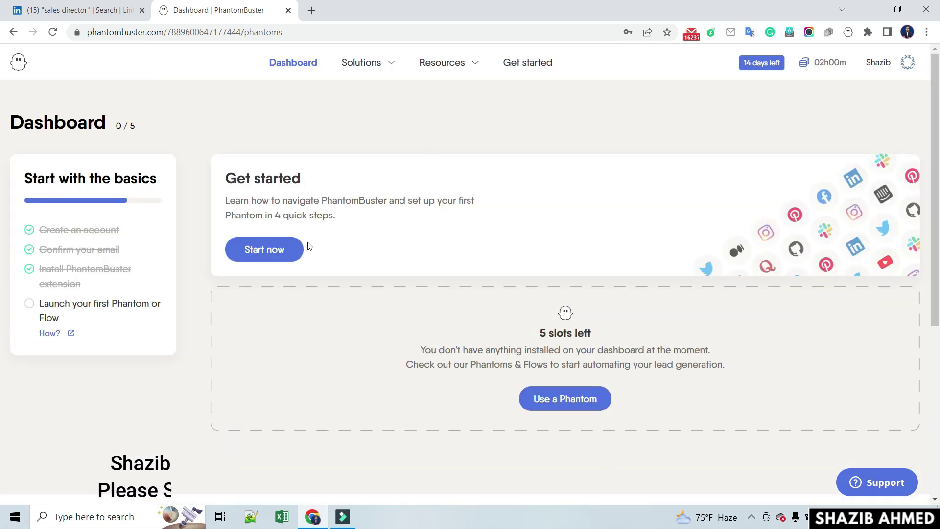
# - Step through the Get started tutorial and go on to Browse Phantoms
pyautogui.click(272, 252)
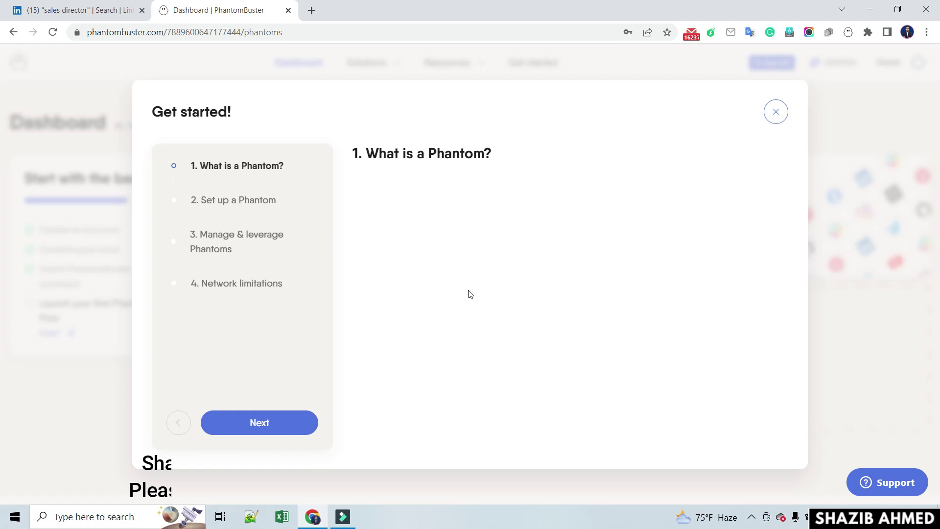
pyautogui.click(260, 423)
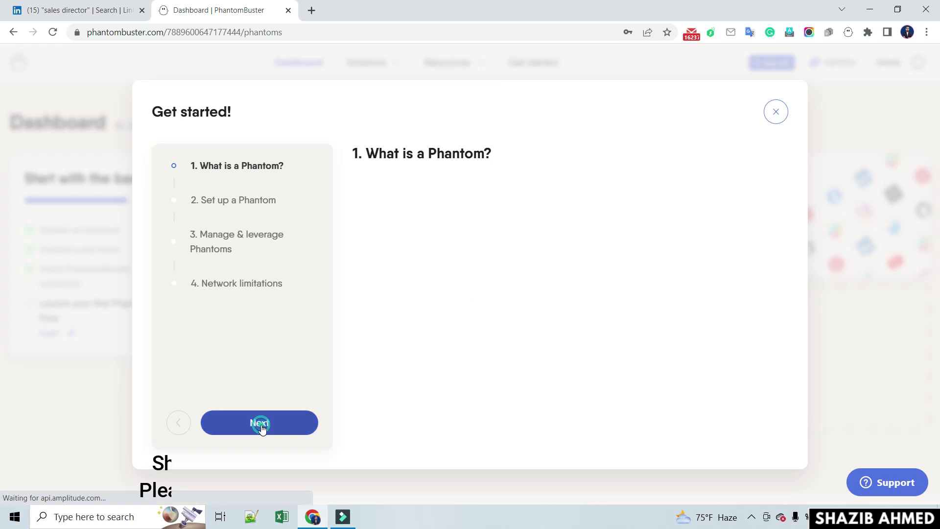
pyautogui.click(261, 425)
pyautogui.click(261, 424)
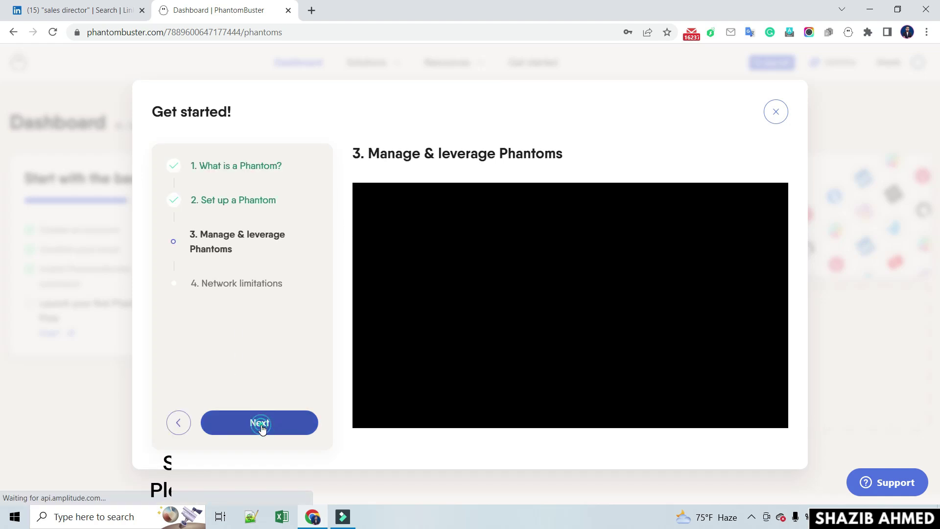
pyautogui.click(261, 425)
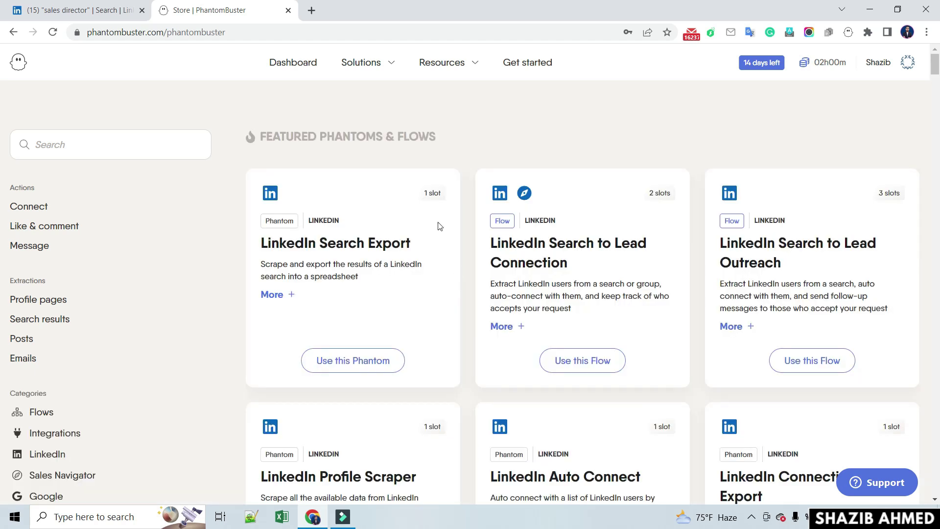
# - Scroll the Store down to the Sales Navigator Search Export card
pyautogui.scroll(-1, 467, 335)
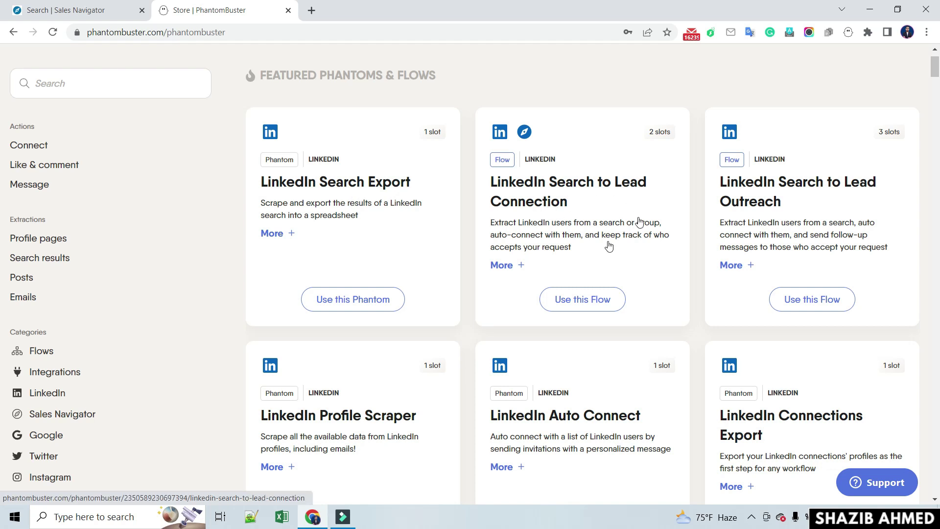
pyautogui.scroll(-3, 496, 336)
pyautogui.scroll(-4, 496, 336)
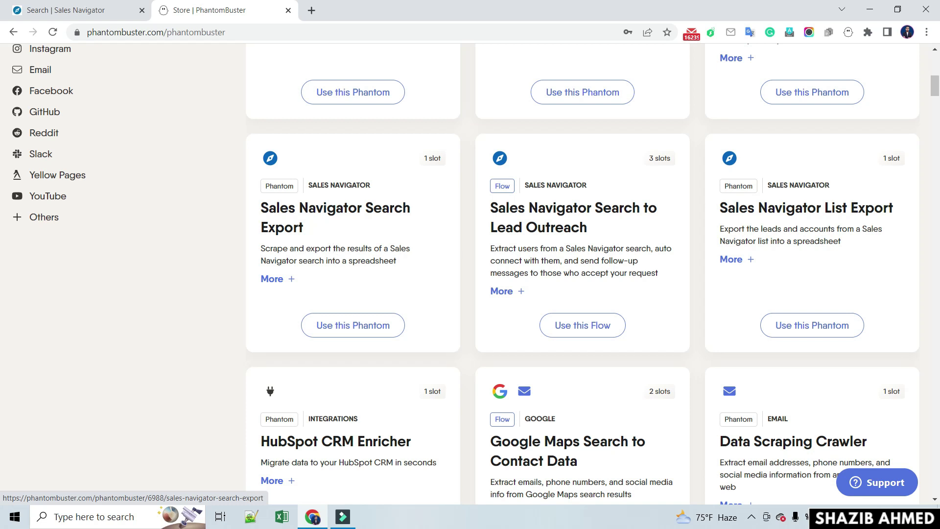
pyautogui.moveTo(254, 145)
pyautogui.mouseDown()
pyautogui.moveTo(395, 313)
pyautogui.moveTo(458, 344)
pyautogui.mouseUp()
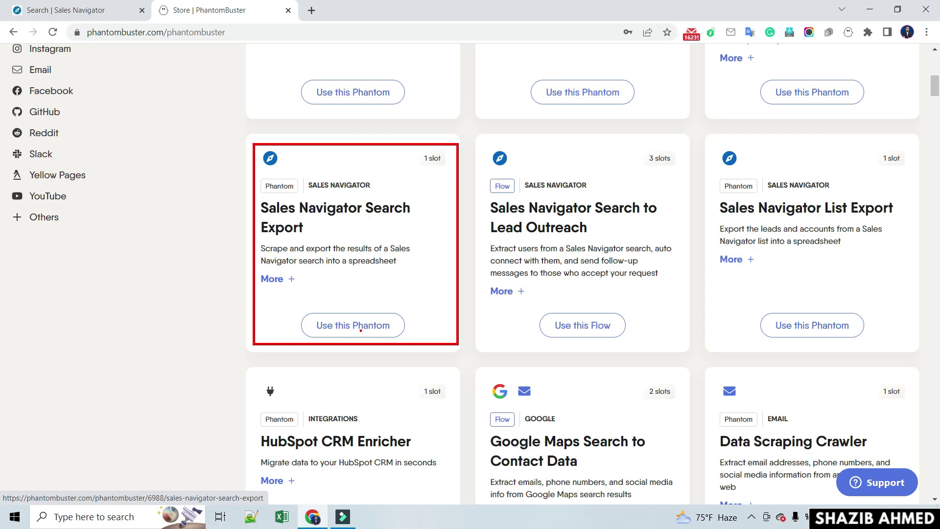
pyautogui.press('Escape')
# - Start the Sales Navigator Search Export setup and copy the Sales Navigator search URL
pyautogui.click(347, 325)
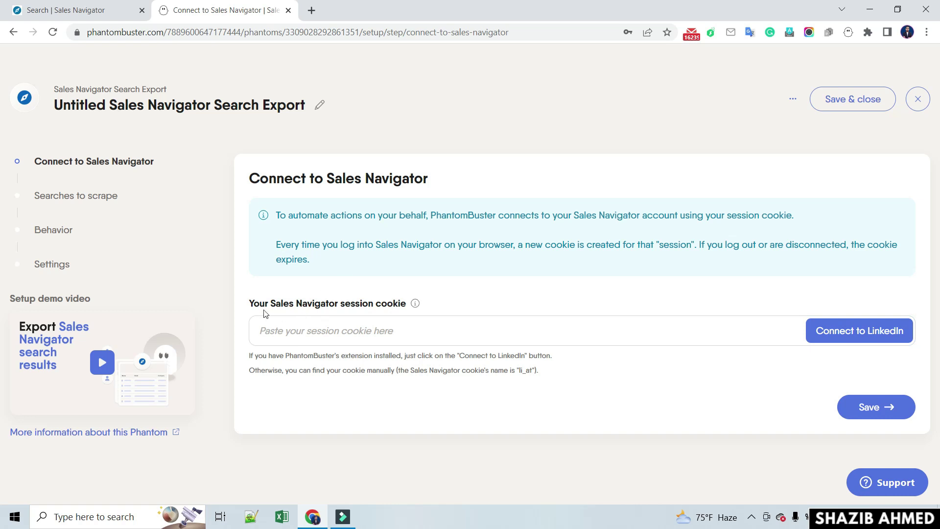
pyautogui.click(340, 333)
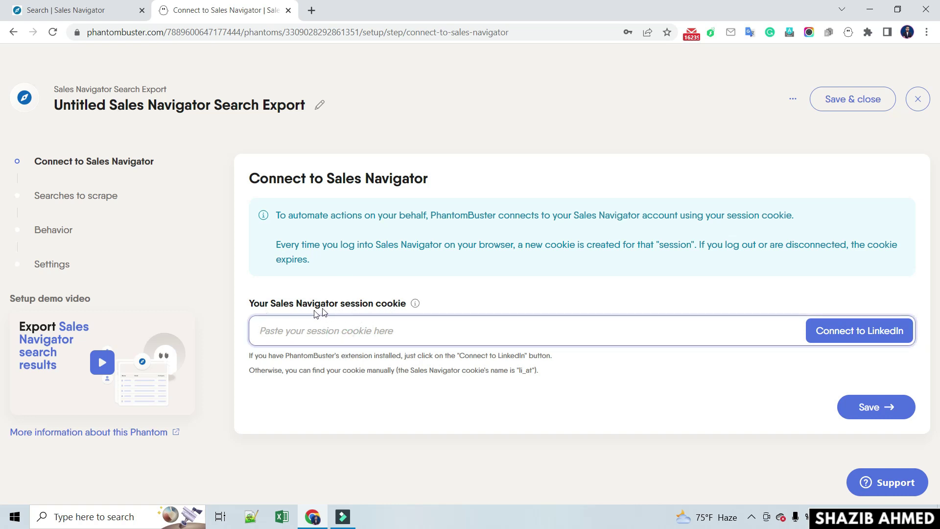
pyautogui.click(88, 12)
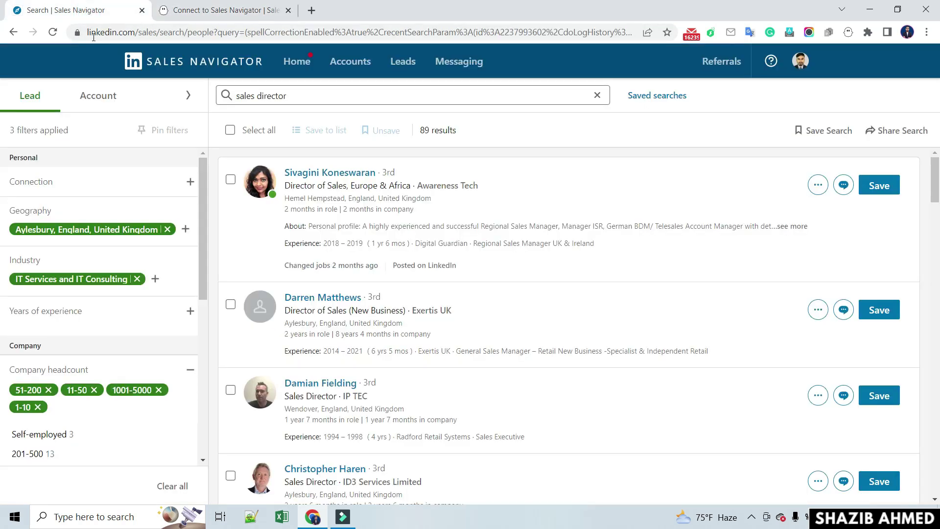
pyautogui.click(121, 32)
pyautogui.rightClick(122, 32)
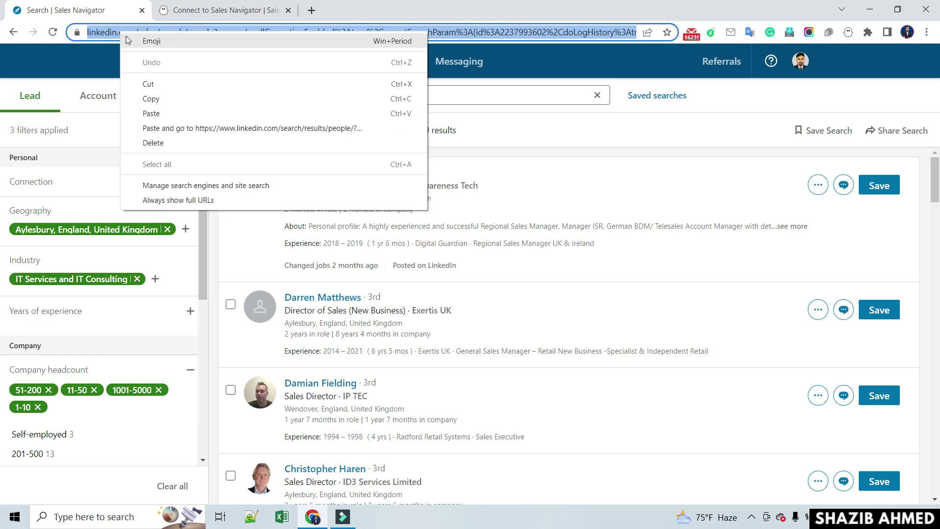
pyautogui.click(161, 99)
# - Paste it as the session cookie, connect to LinkedIn and save the step
pyautogui.click(203, 11)
pyautogui.rightClick(330, 326)
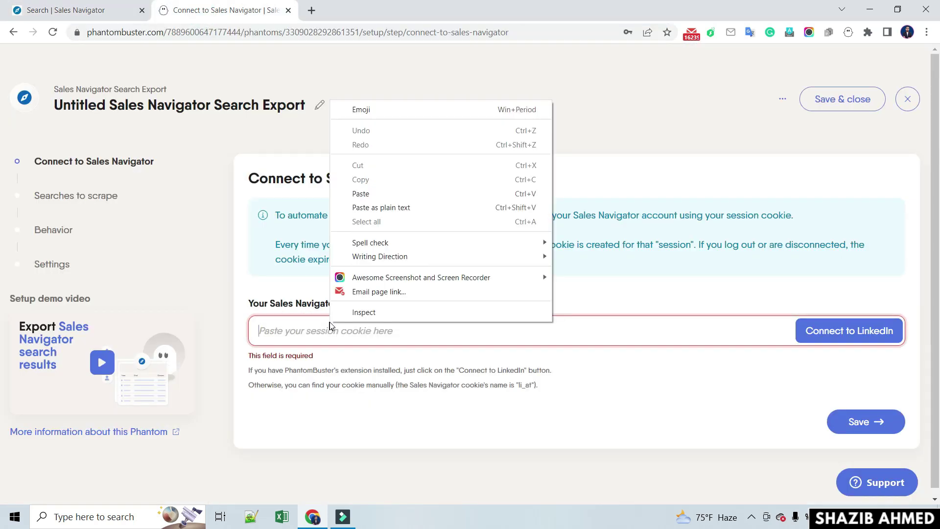
pyautogui.click(361, 194)
pyautogui.click(863, 331)
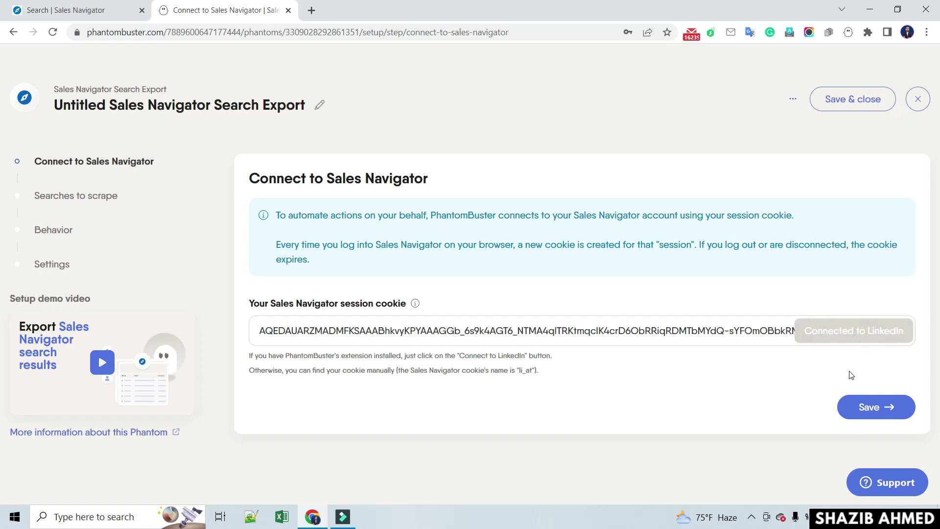
pyautogui.click(879, 407)
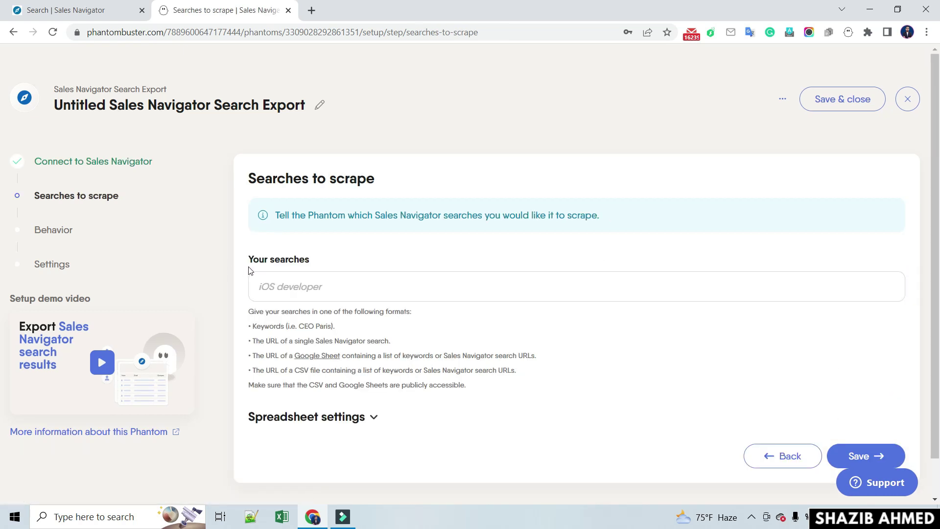
# - Copy the Sales Navigator search URL, paste it into Your searches, and save that step
pyautogui.click(79, 10)
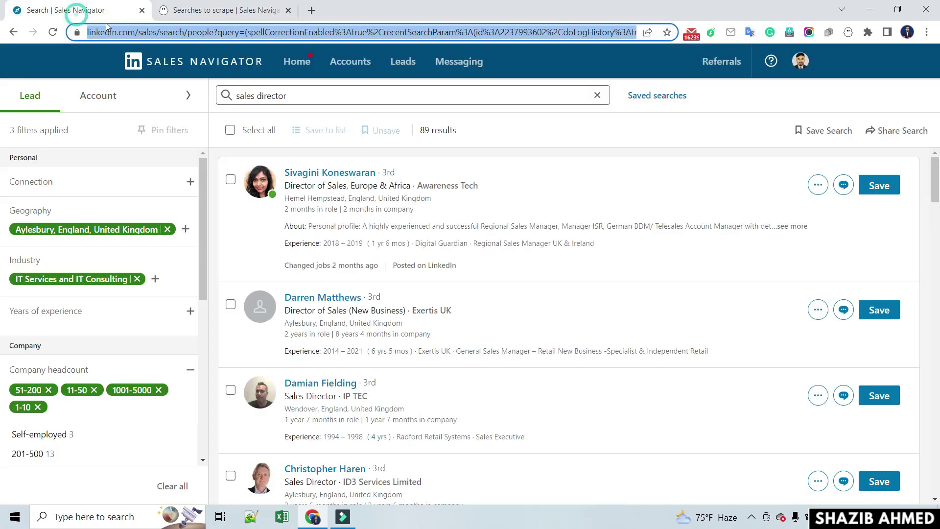
pyautogui.rightClick(133, 35)
pyautogui.click(163, 102)
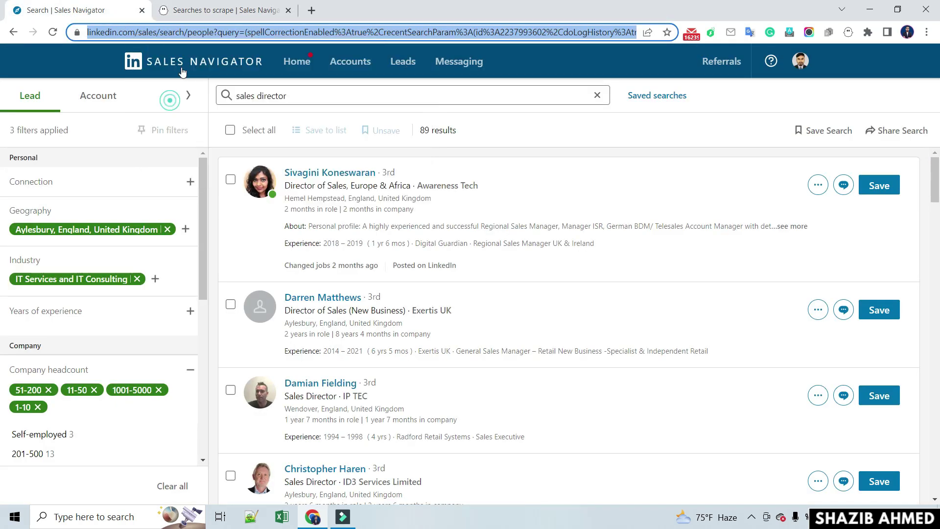
pyautogui.click(215, 10)
pyautogui.click(325, 289)
pyautogui.rightClick(325, 289)
pyautogui.click(365, 164)
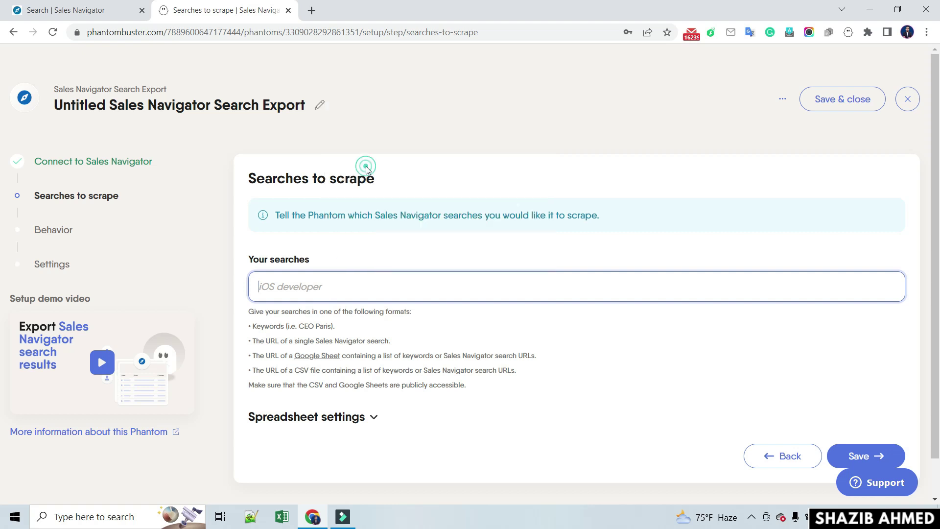
pyautogui.click(858, 455)
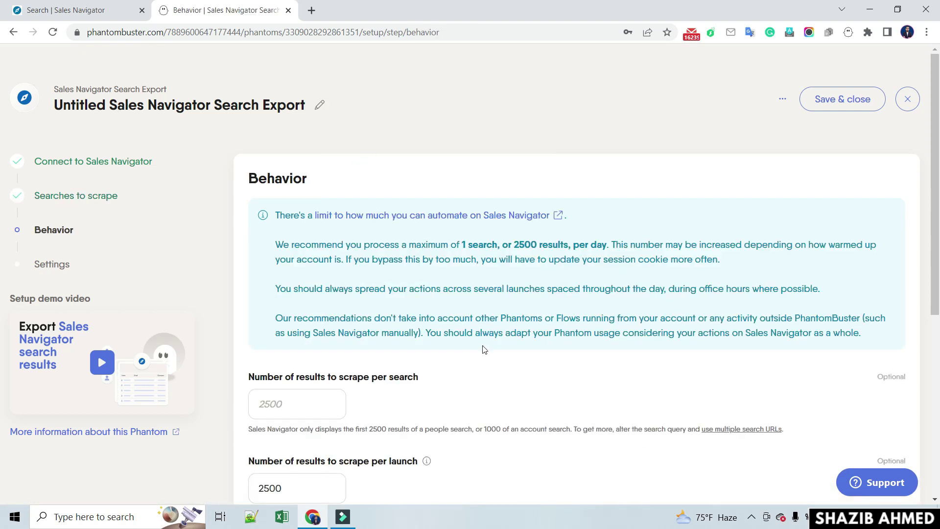
# - Keep the default Behavior limits of 2500 results per launch and save them
pyautogui.scroll(-1, 484, 349)
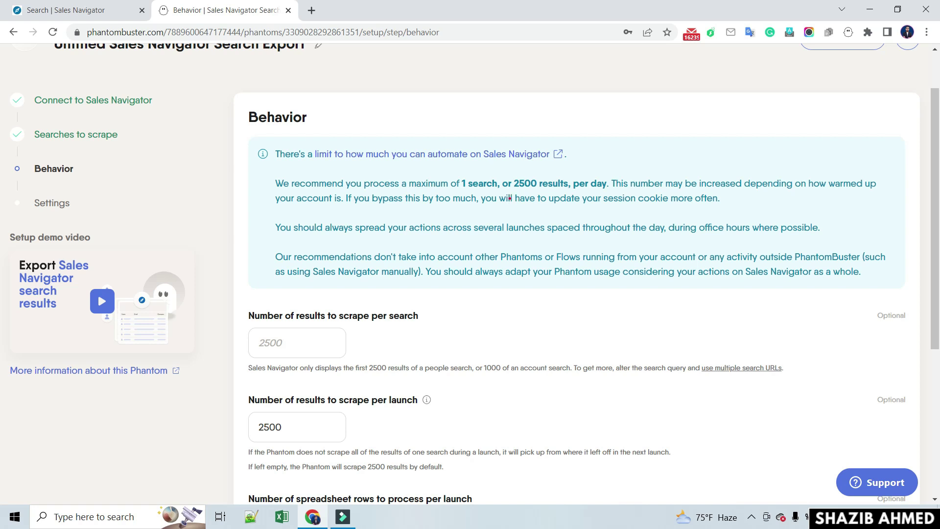
pyautogui.moveTo(452, 169)
pyautogui.mouseDown()
pyautogui.moveTo(460, 188)
pyautogui.moveTo(602, 203)
pyautogui.moveTo(612, 194)
pyautogui.mouseUp()
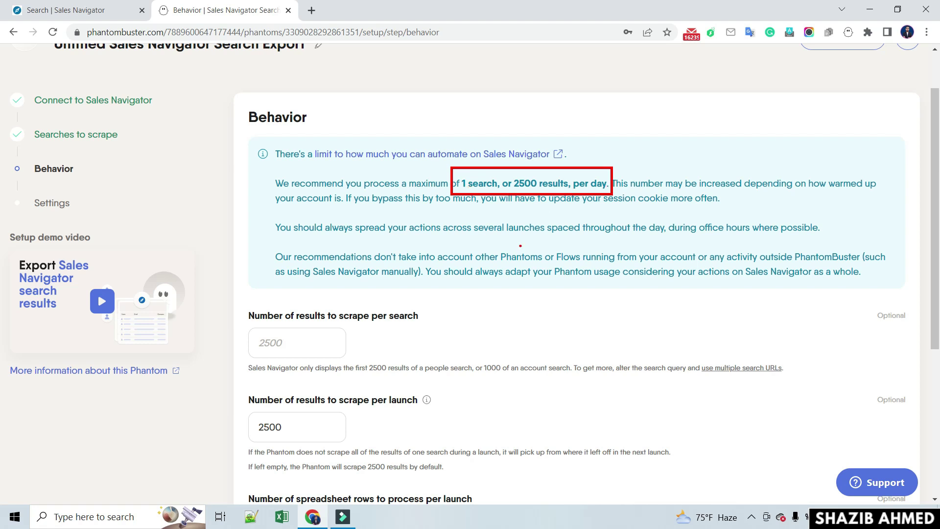
pyautogui.scroll(-3, 313, 294)
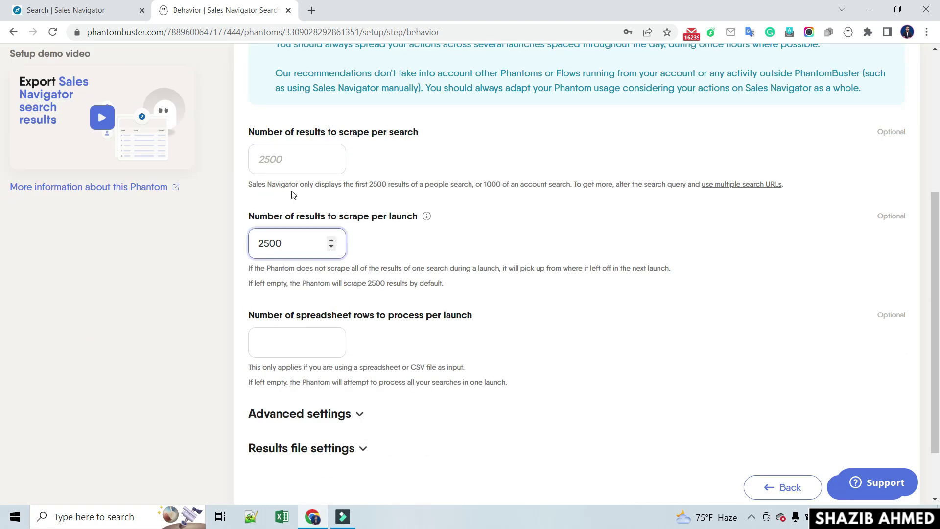
pyautogui.scroll(-2, 349, 310)
pyautogui.click(865, 419)
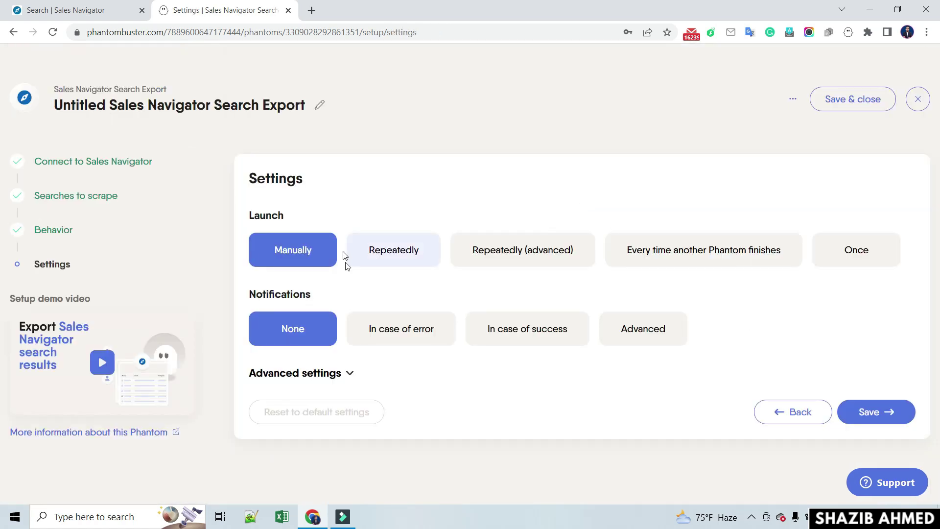
# - Save the launch settings, then launch the phantom and let it finish with 89 profiles found
pyautogui.click(871, 410)
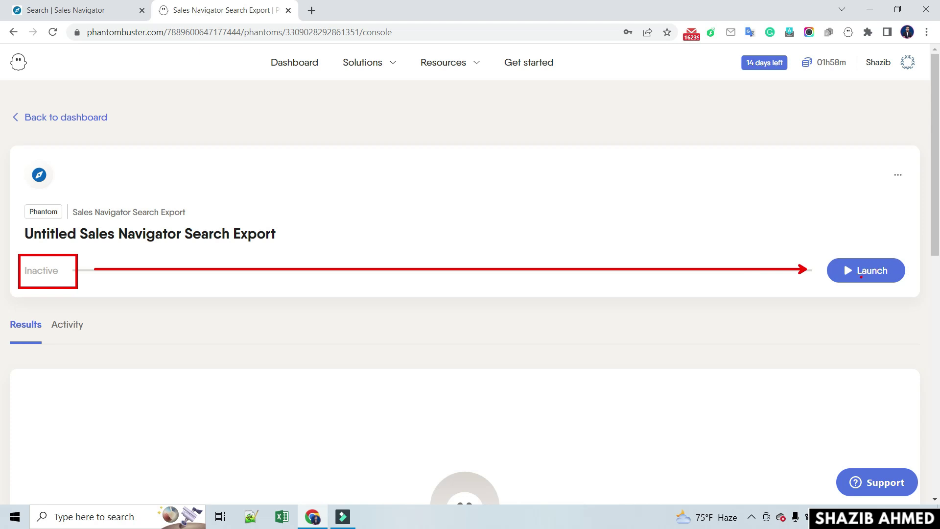
pyautogui.click(863, 275)
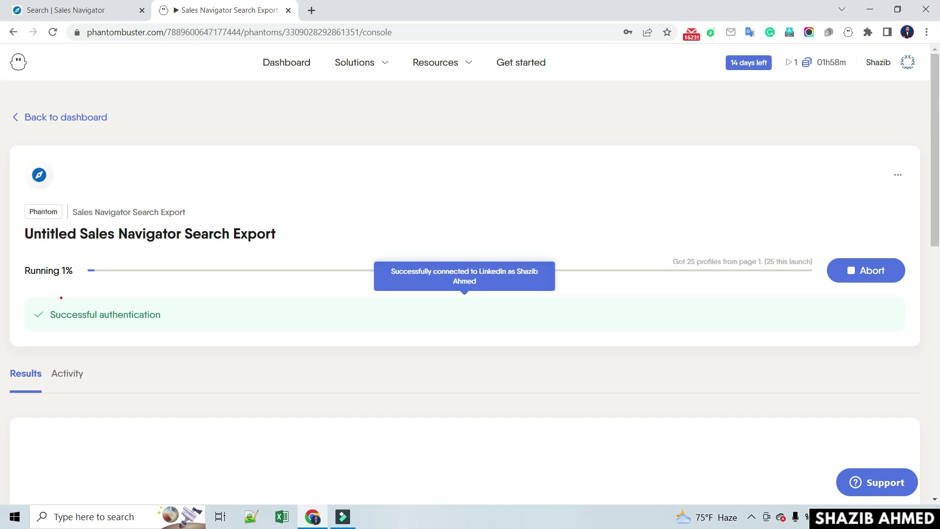
pyautogui.moveTo(18, 255)
pyautogui.mouseDown()
pyautogui.moveTo(78, 286)
pyautogui.moveTo(106, 287)
pyautogui.mouseUp()
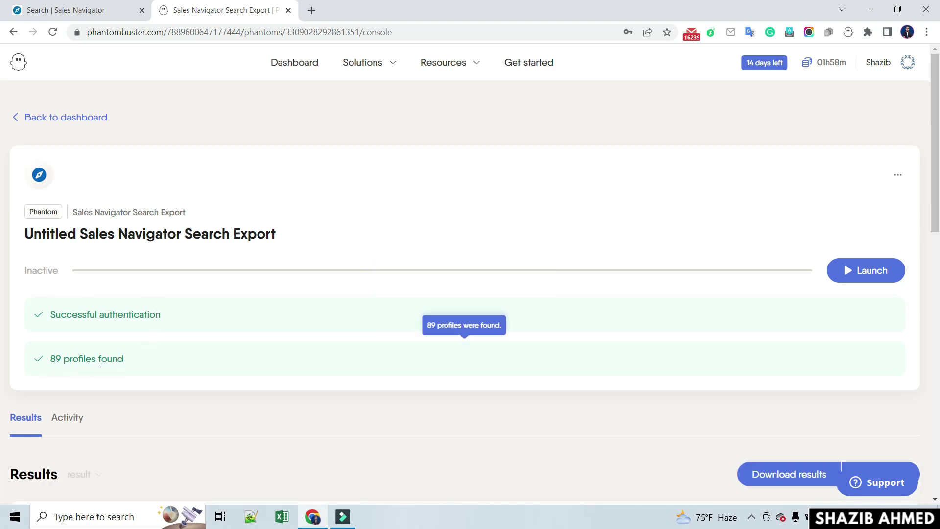
# - Check the 89 Sales Navigator results, then download them as result (3).csv and open it
pyautogui.click(69, 11)
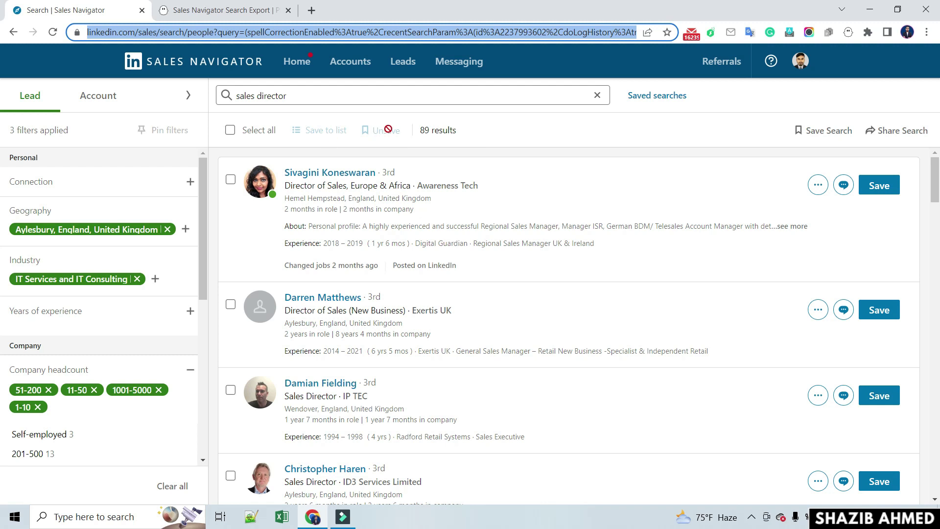
pyautogui.click(217, 9)
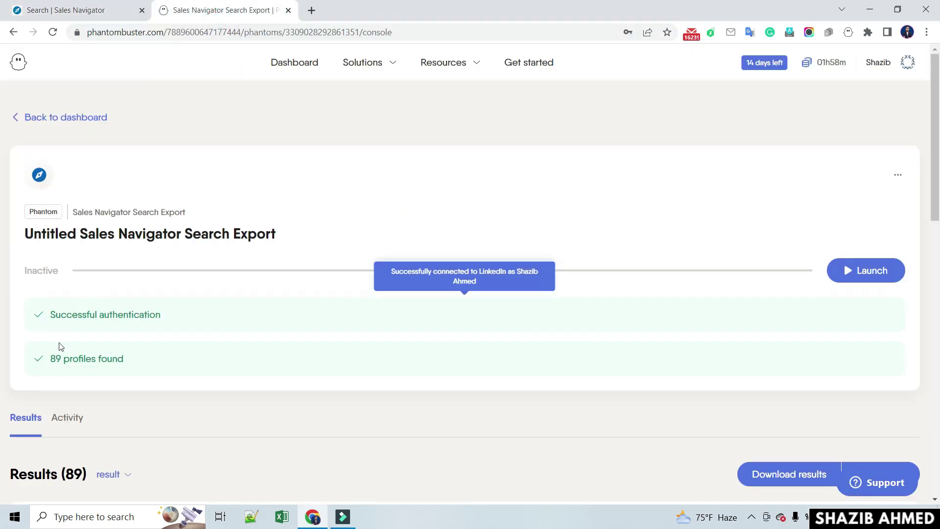
pyautogui.scroll(-3, 153, 353)
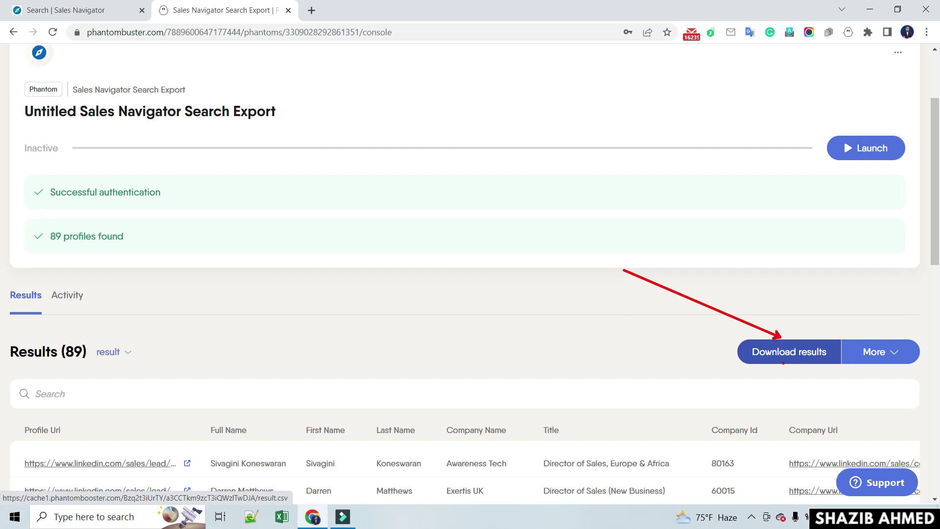
pyautogui.click(785, 356)
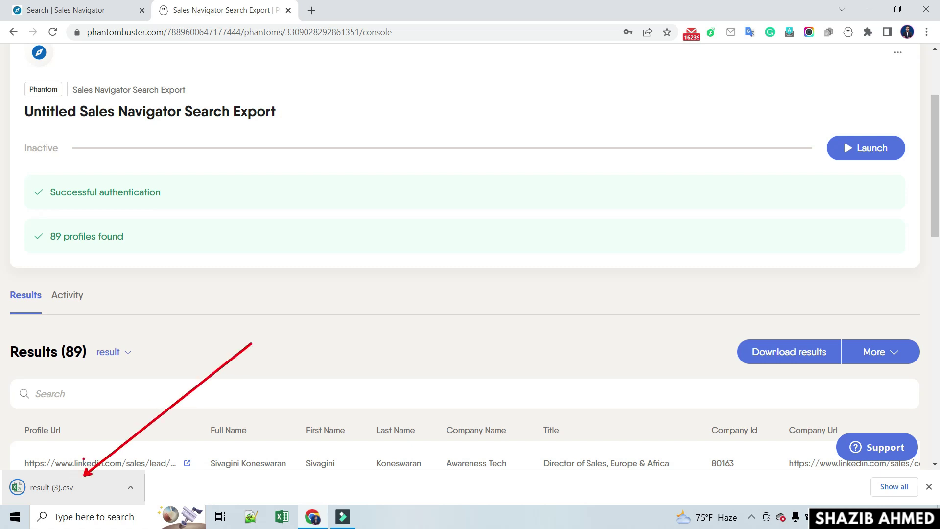
pyautogui.click(82, 490)
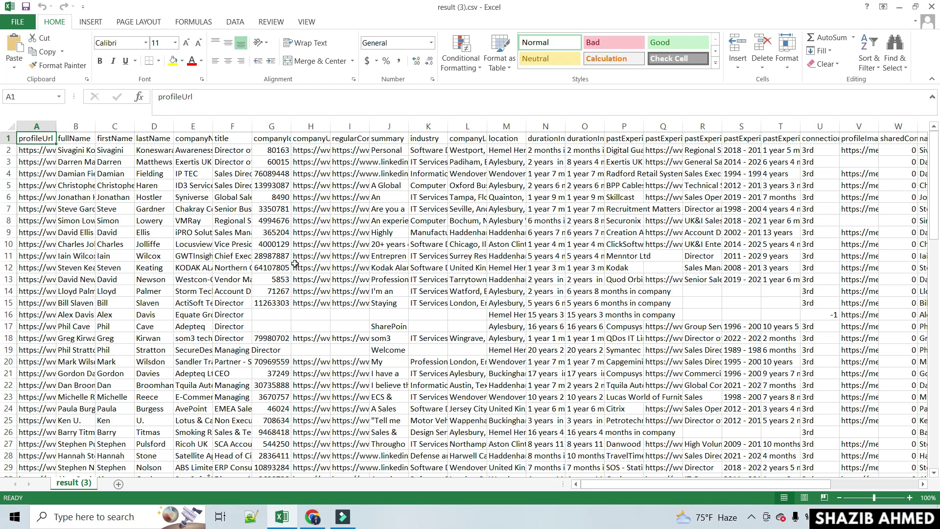
# - Widen the profileUrl (A) and companyName (E) columns and scroll right through the lead fields
pyautogui.moveTo(56, 127); pyautogui.dragTo(181, 127)
pyautogui.moveTo(299, 128); pyautogui.dragTo(339, 128)
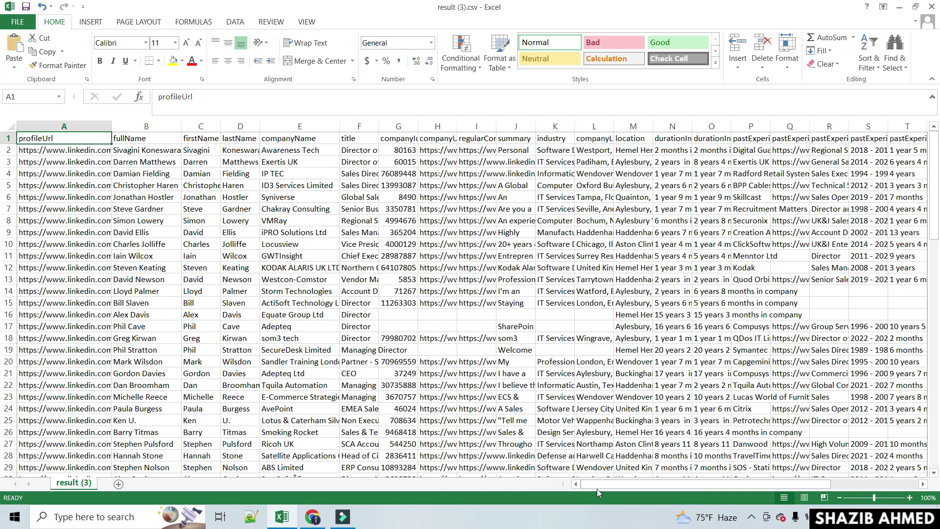
pyautogui.moveTo(641, 488); pyautogui.dragTo(654, 489)
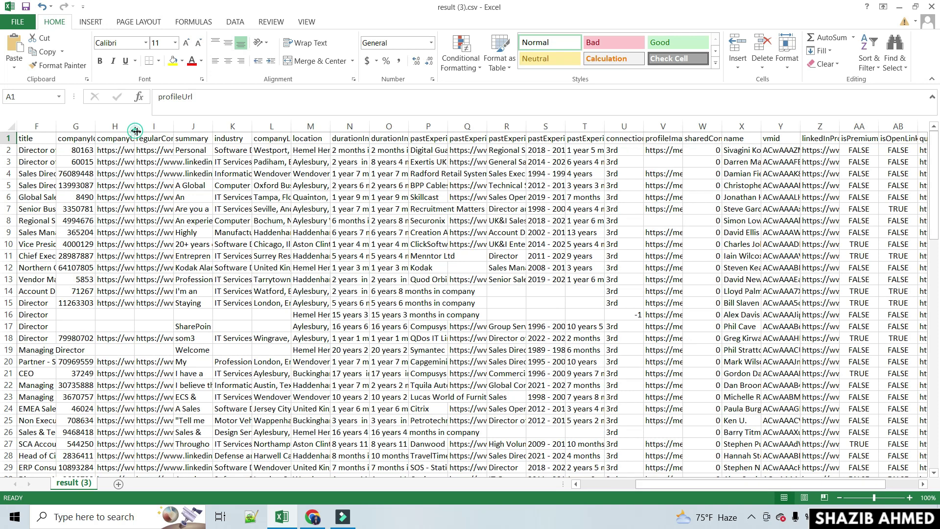
pyautogui.moveTo(135, 131); pyautogui.dragTo(204, 131)
pyautogui.moveTo(662, 484); pyautogui.dragTo(722, 486)
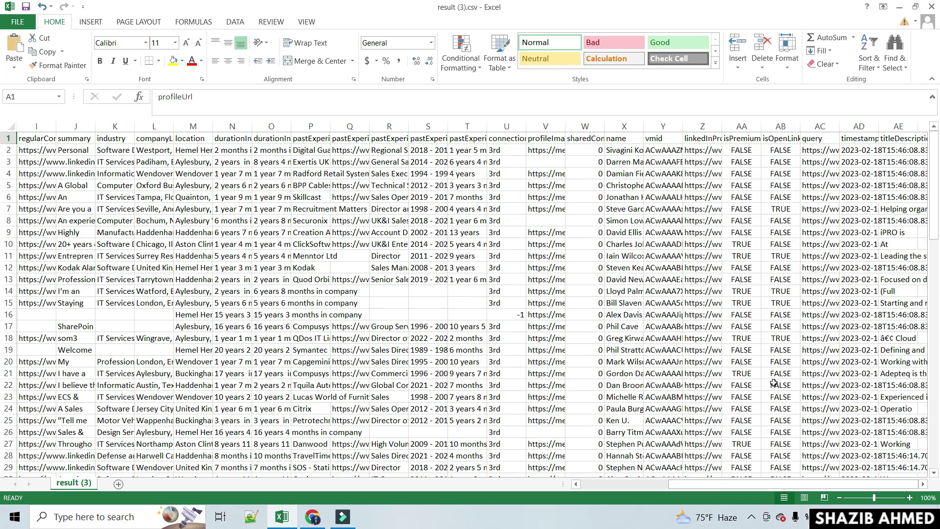